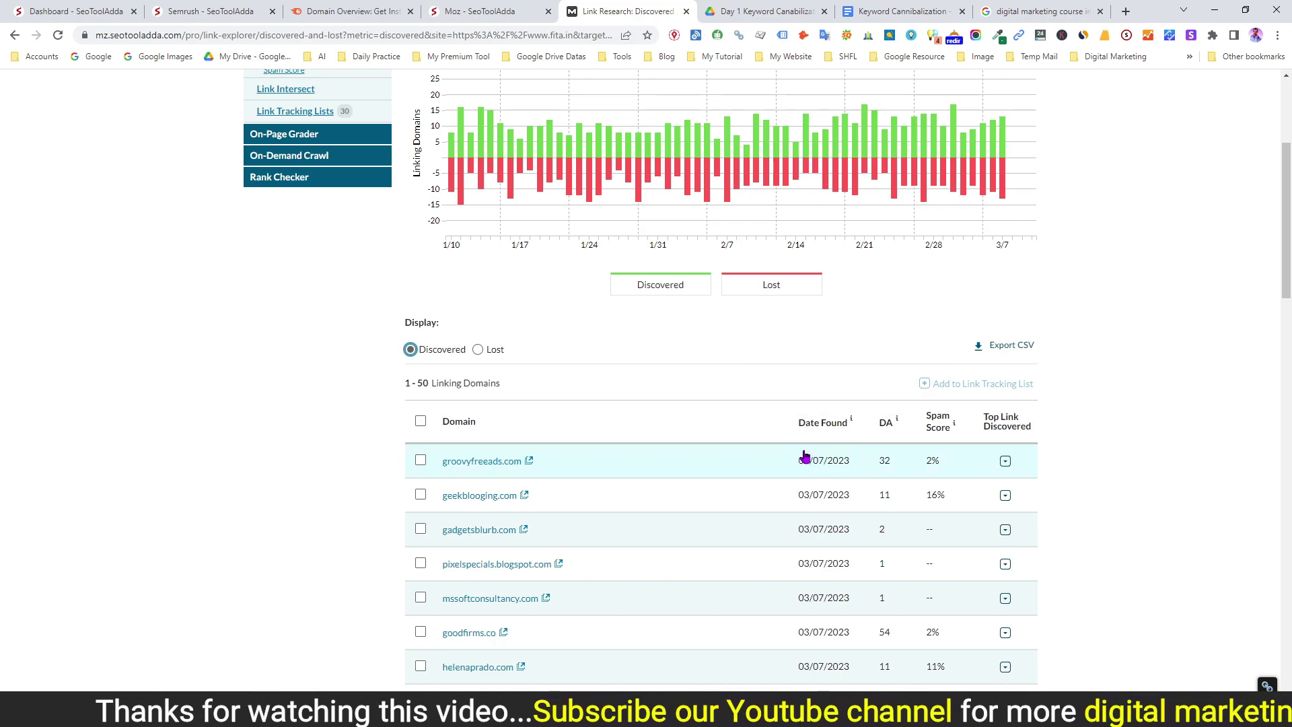
Step: Inspect the top discovered link from groovyfreeads.com and open its cyber security course source page, closing the link details on return
{"action": "left_click", "coordinate": [1006, 466]}
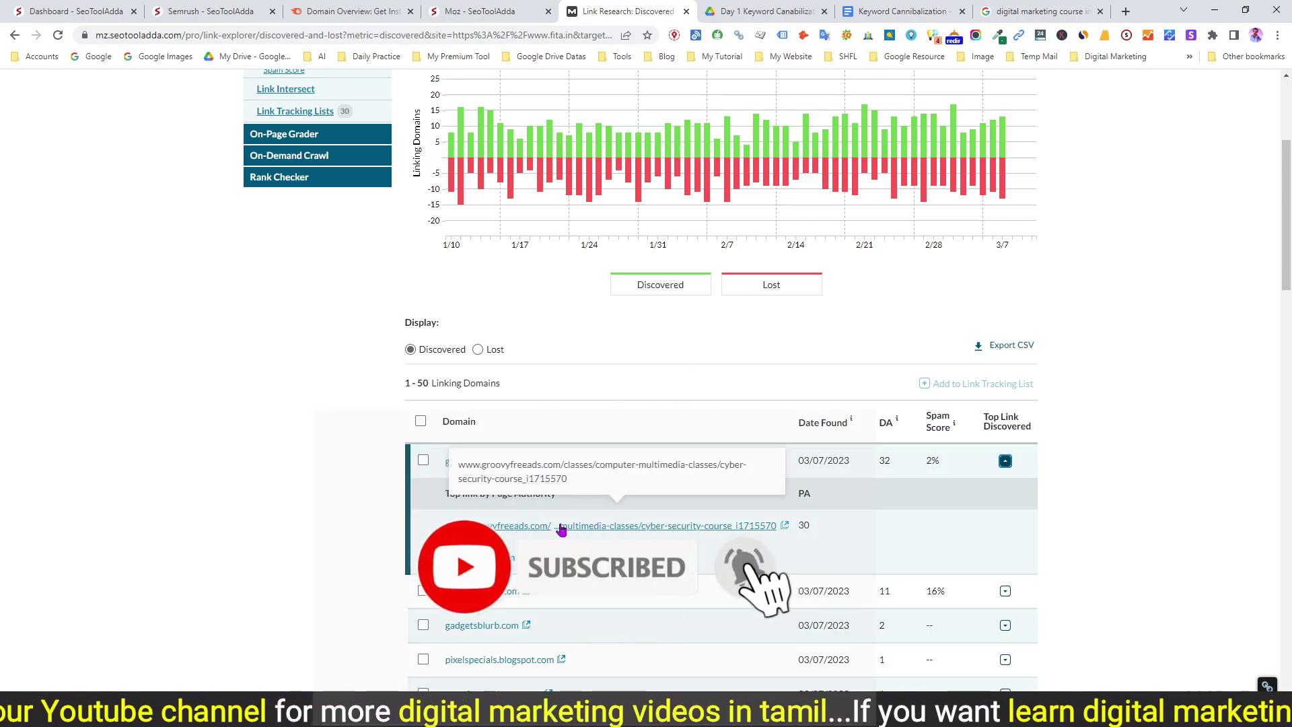
{"action": "left_click", "coordinate": [784, 527]}
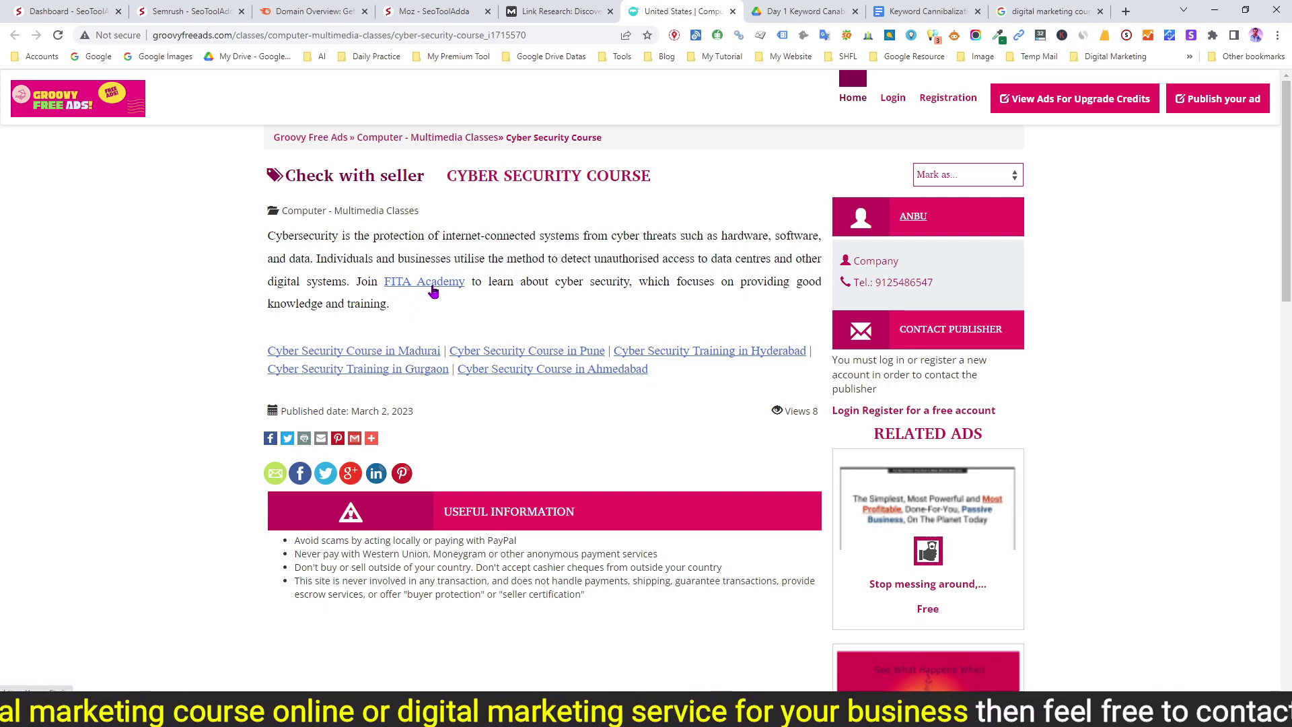
{"action": "left_click", "coordinate": [563, 11]}
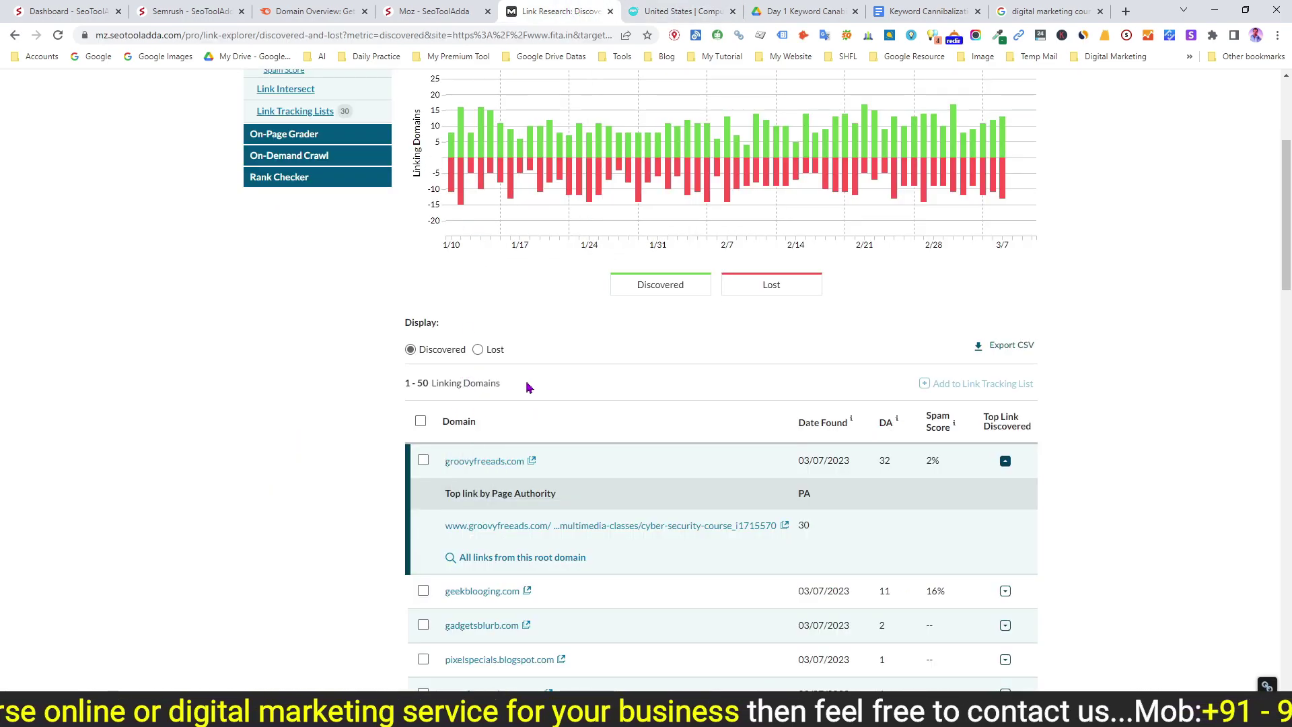
{"action": "left_click", "coordinate": [1006, 461]}
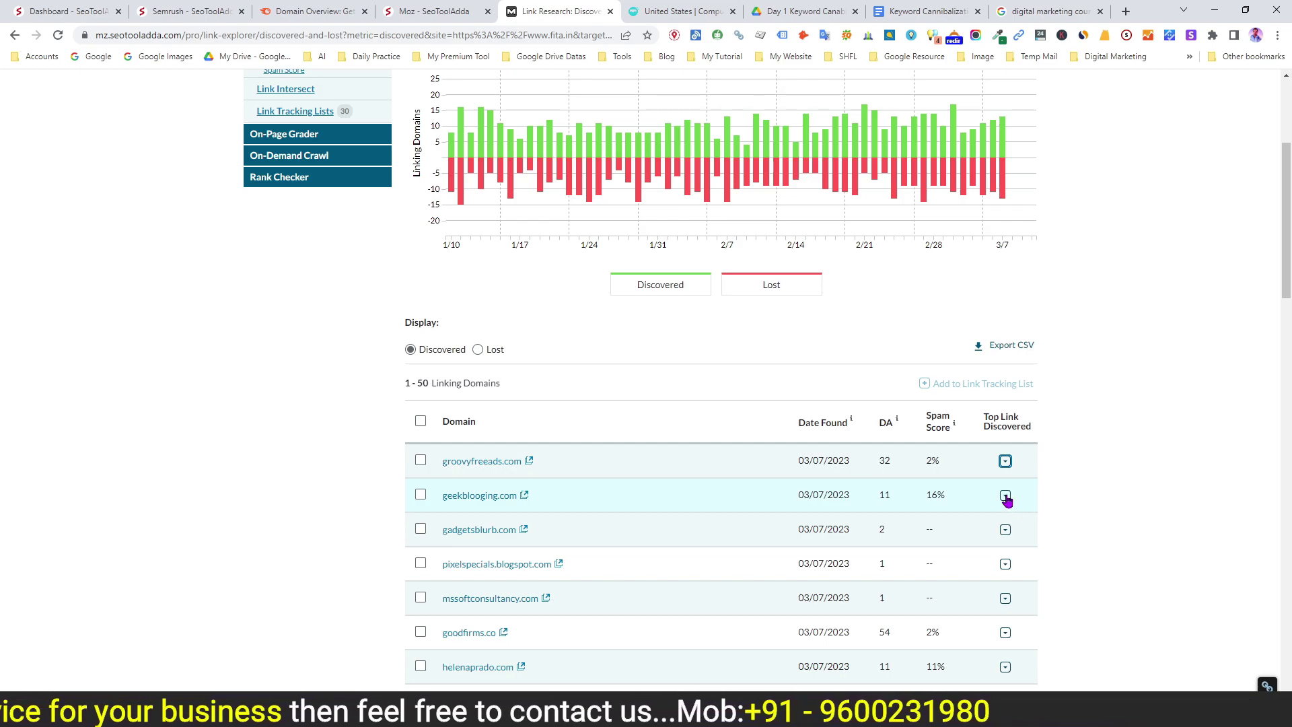
Step: Show the lost linking domains of fita.in and expand the top lost link for techclick.co.in
{"action": "scroll", "coordinate": [1005, 498], "scroll_direction": "up", "scroll_amount": 3}
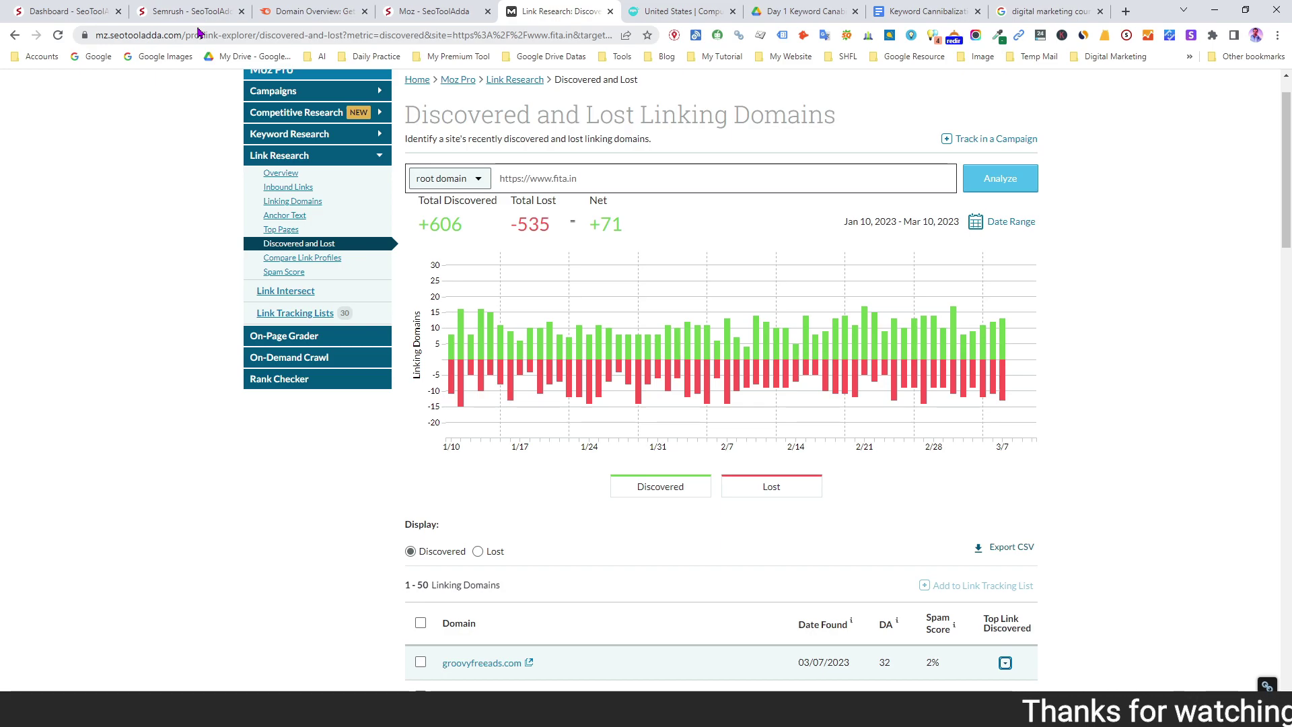
{"action": "left_click", "coordinate": [478, 552]}
{"action": "scroll", "coordinate": [375, 557], "scroll_direction": "down", "scroll_amount": 4}
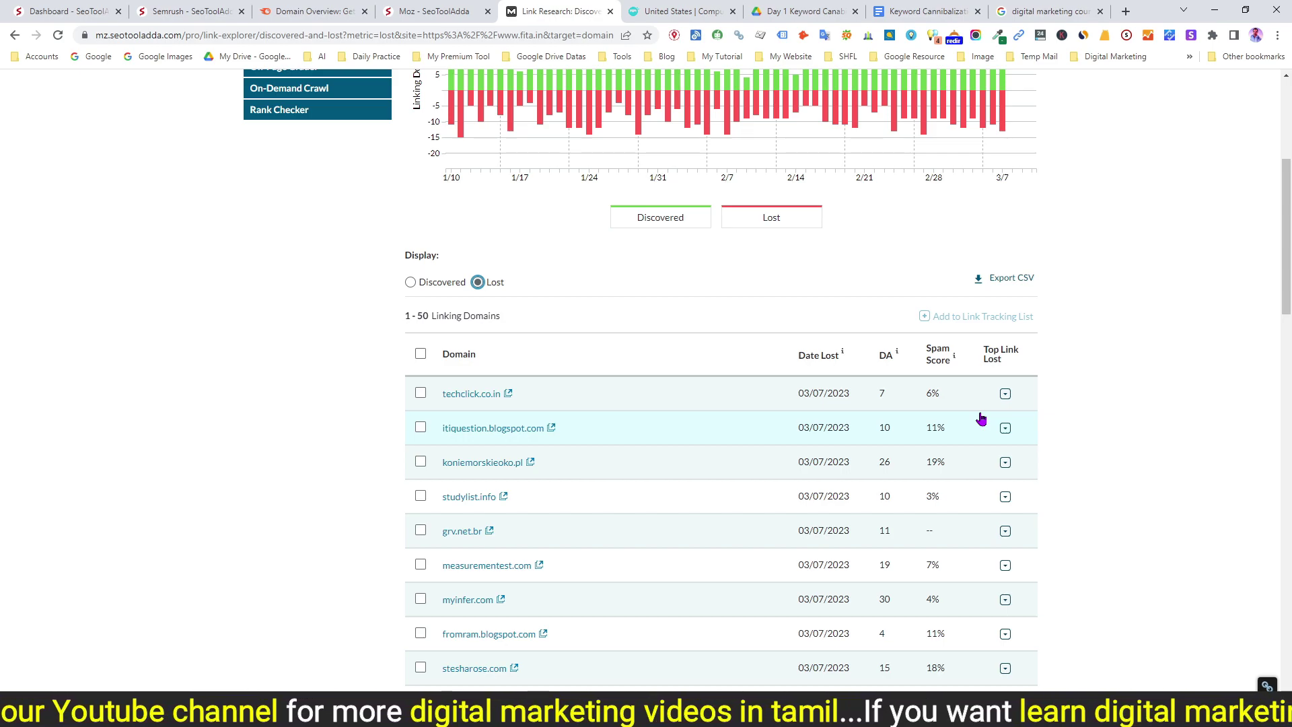
{"action": "left_click", "coordinate": [1007, 396]}
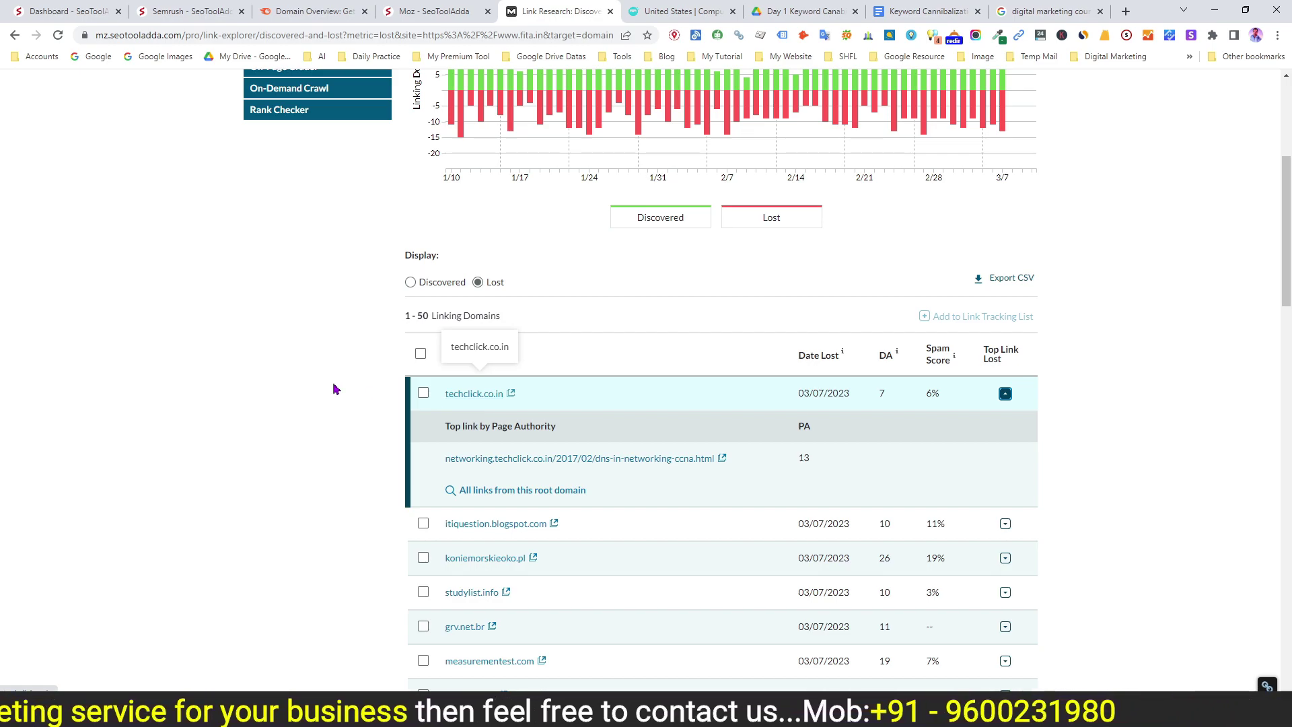
Step: Switch to Semrush through its SeoToolAdda access page and open the Backlink Analytics tool
{"action": "left_click", "coordinate": [192, 12]}
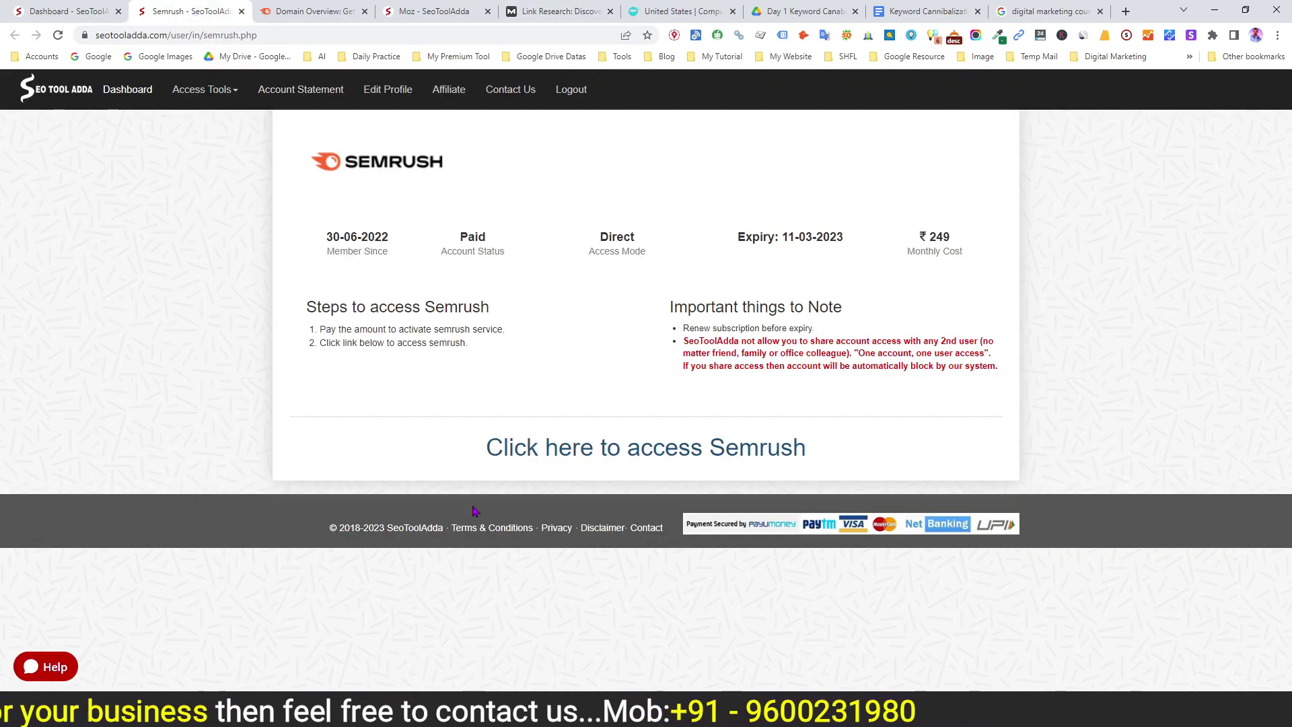
{"action": "left_click", "coordinate": [564, 452]}
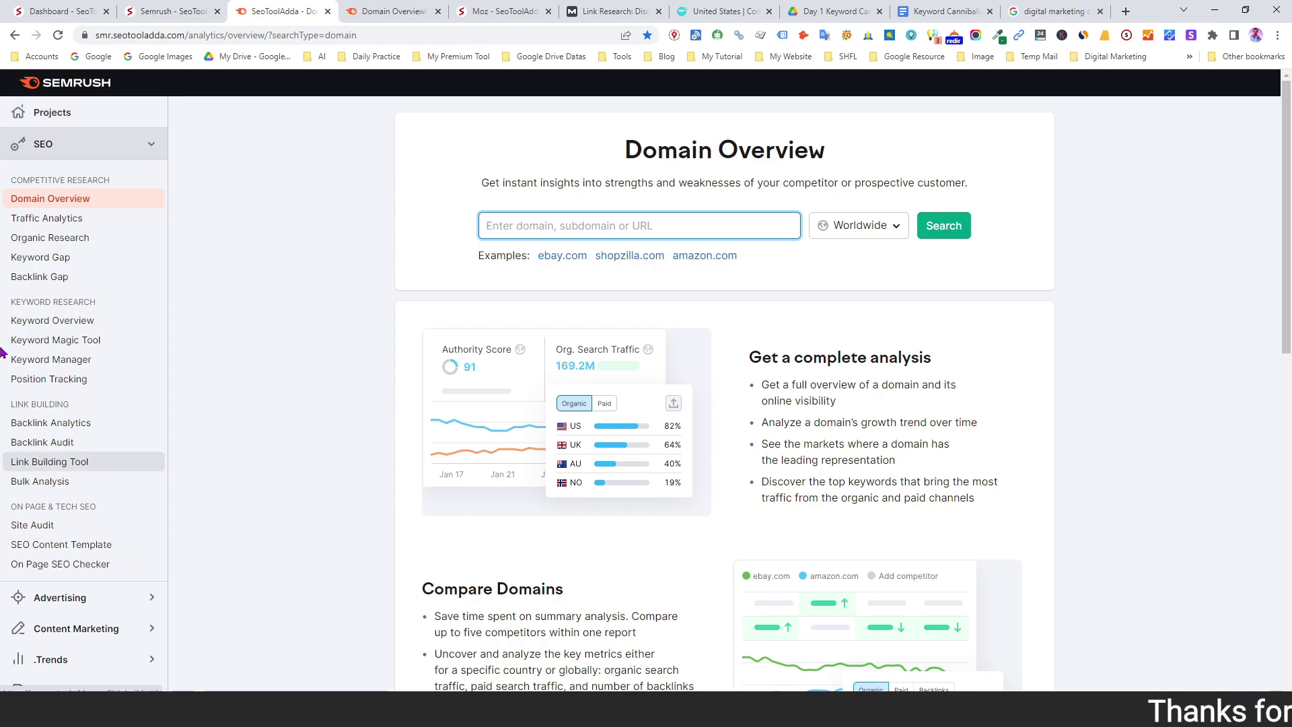
{"action": "left_click", "coordinate": [52, 430]}
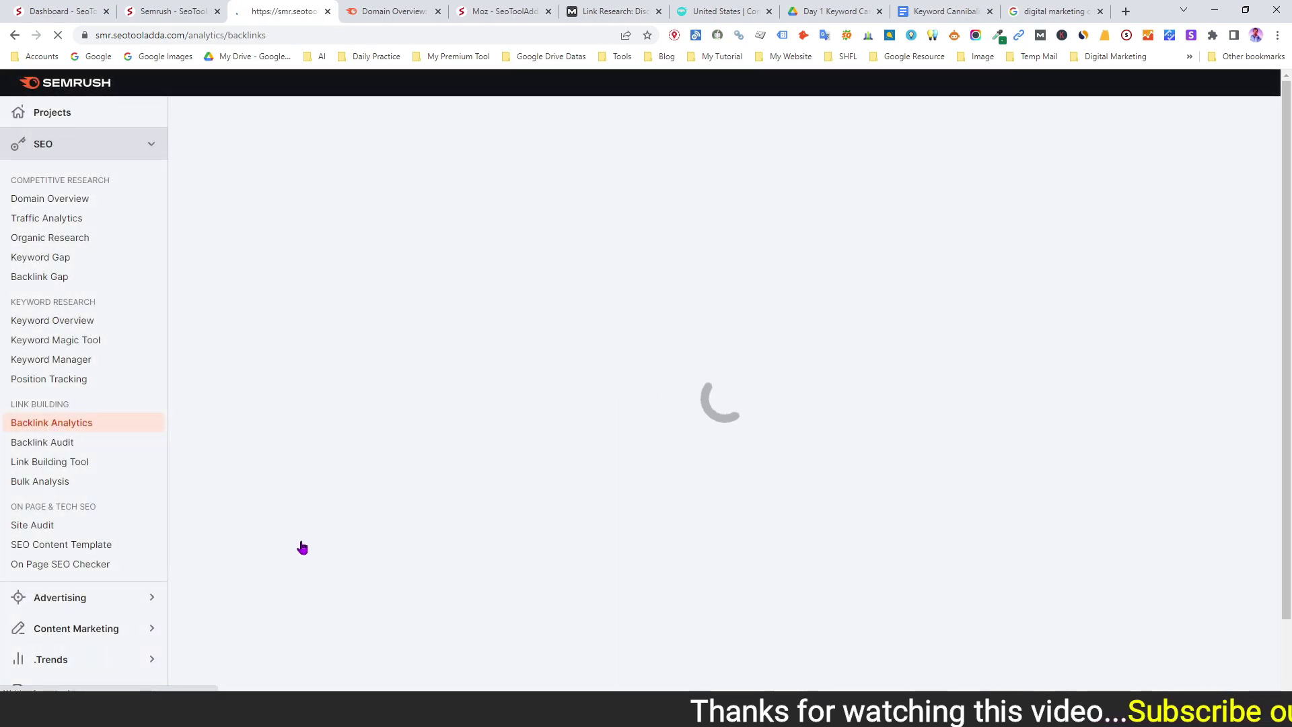
{"action": "key", "text": "alt+Tab"}
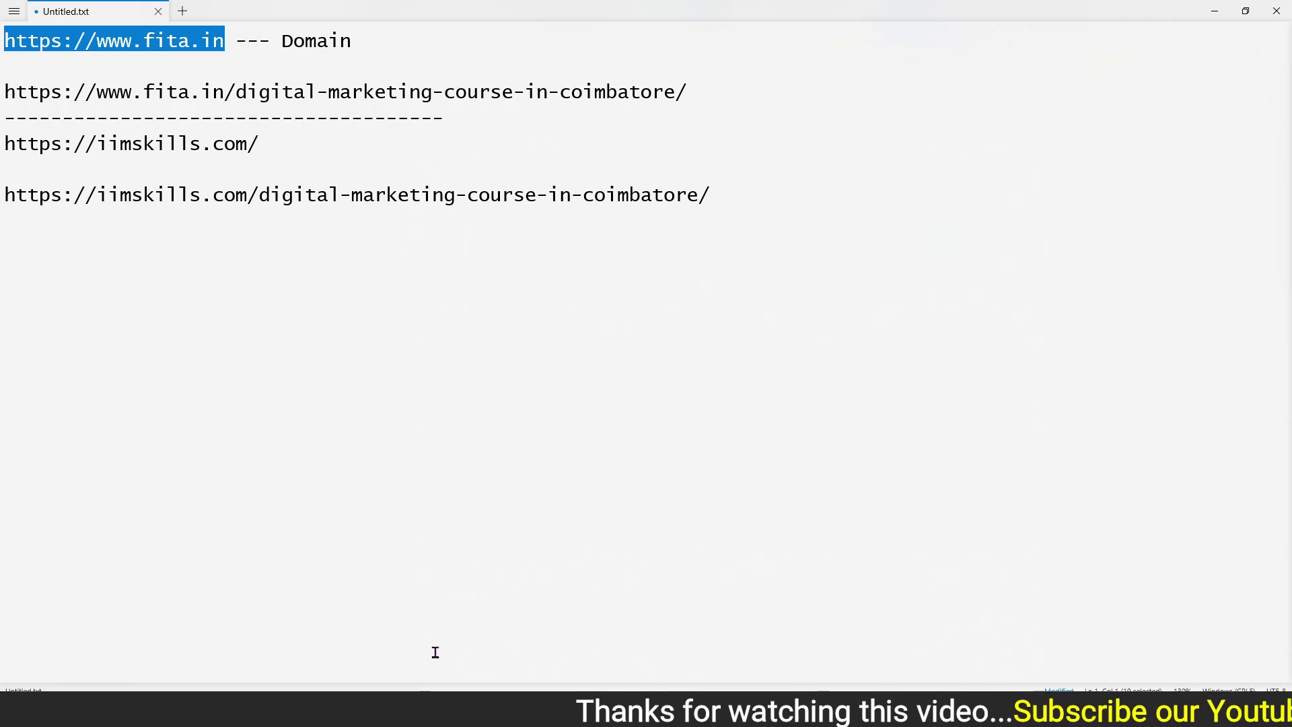
{"action": "right_click", "coordinate": [158, 47]}
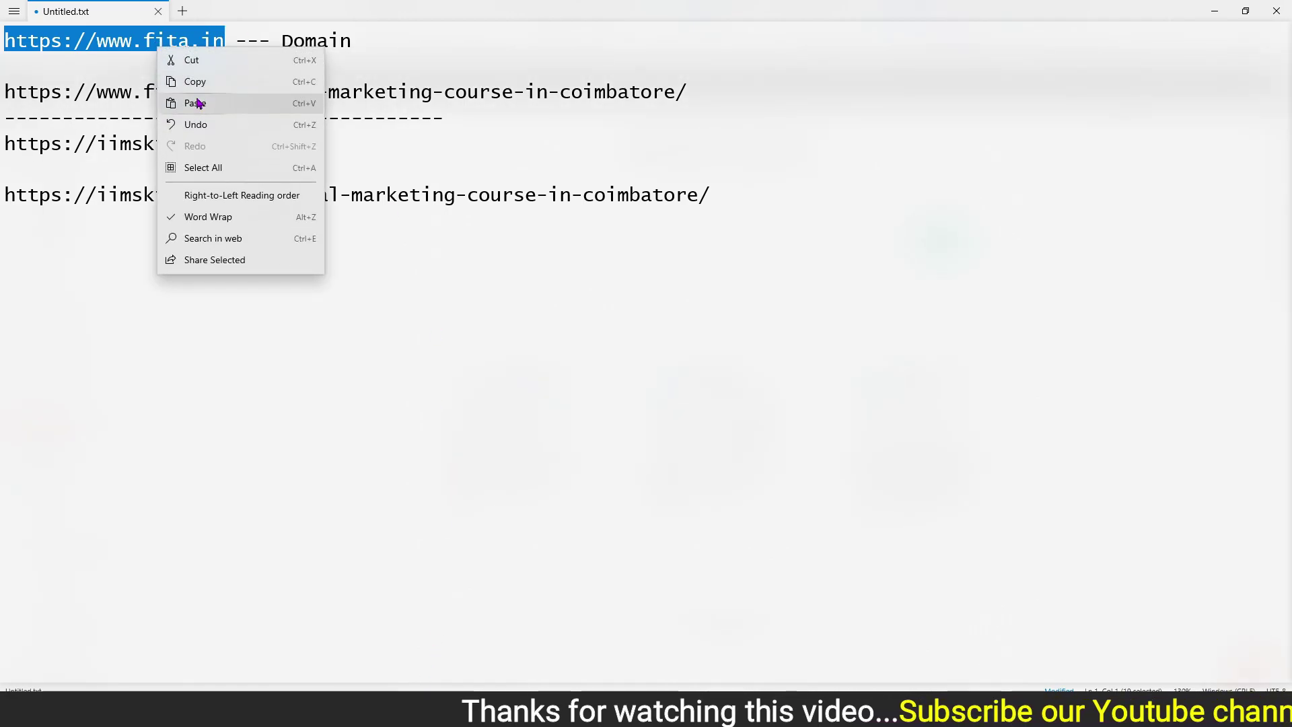
{"action": "left_click", "coordinate": [176, 81]}
{"action": "left_click", "coordinate": [1215, 11]}
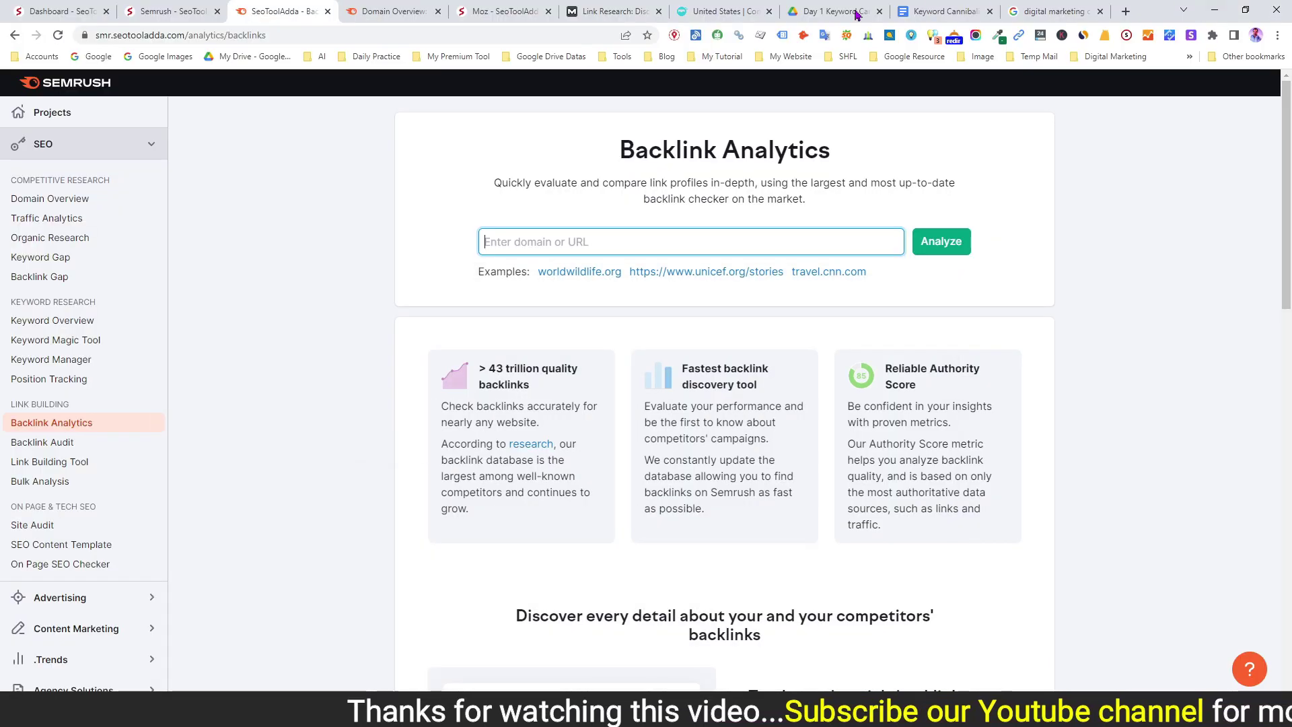
{"action": "left_click", "coordinate": [537, 243]}
{"action": "key", "text": "ctrl+v"}
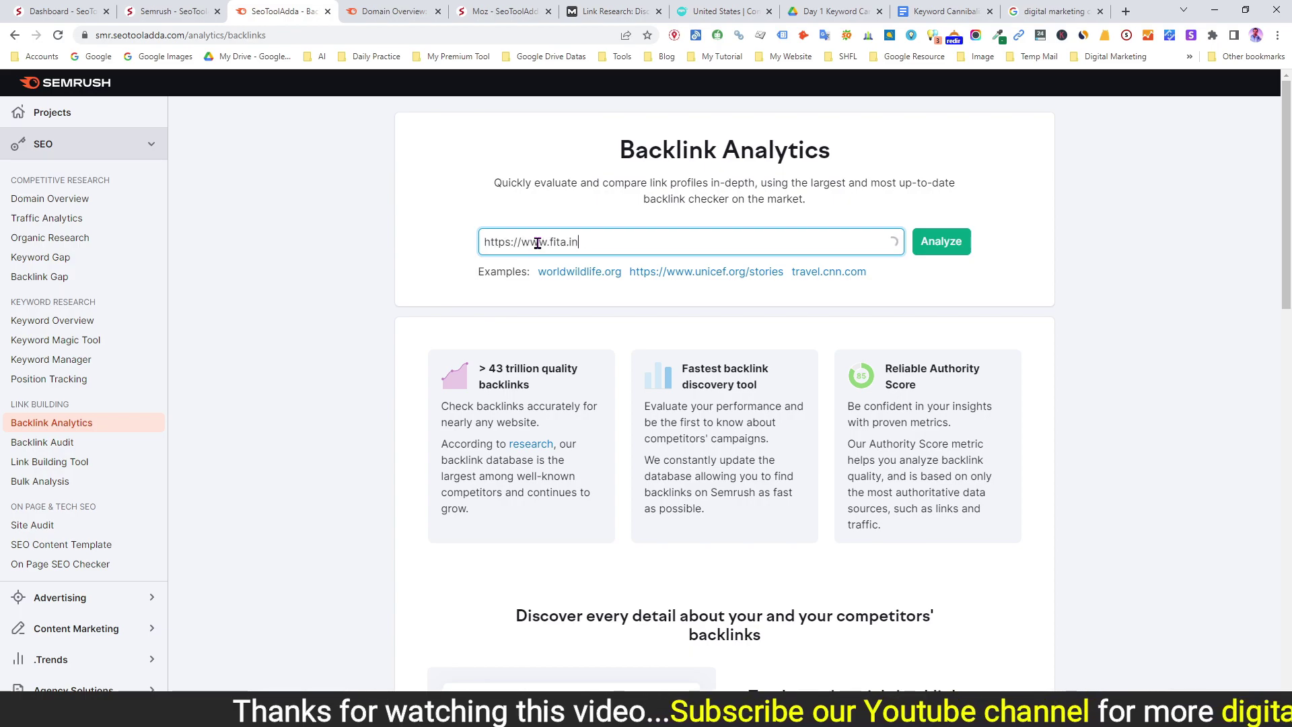
{"action": "left_click", "coordinate": [944, 248]}
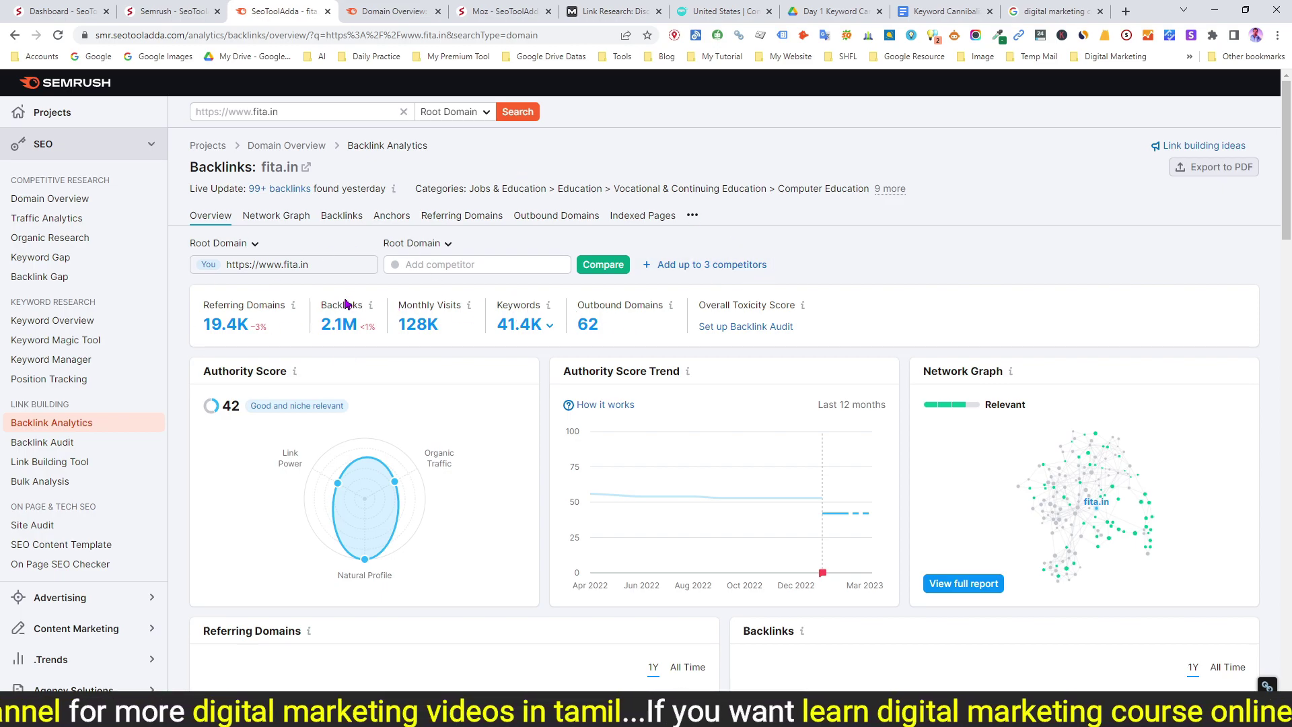
Step: Open the full report for New and Lost Referring Domains from the fita.in backlink overview
{"action": "scroll", "coordinate": [345, 304], "scroll_direction": "down", "scroll_amount": 7}
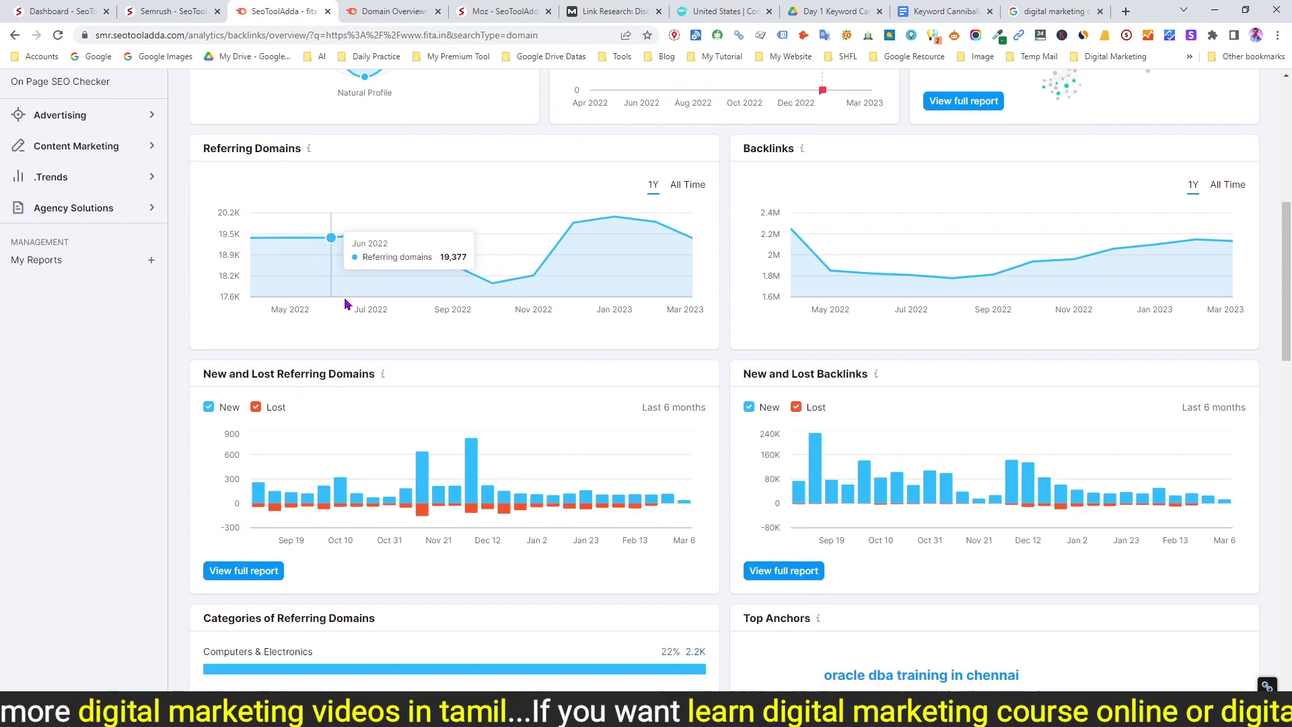
{"action": "scroll", "coordinate": [345, 304], "scroll_direction": "down", "scroll_amount": 2}
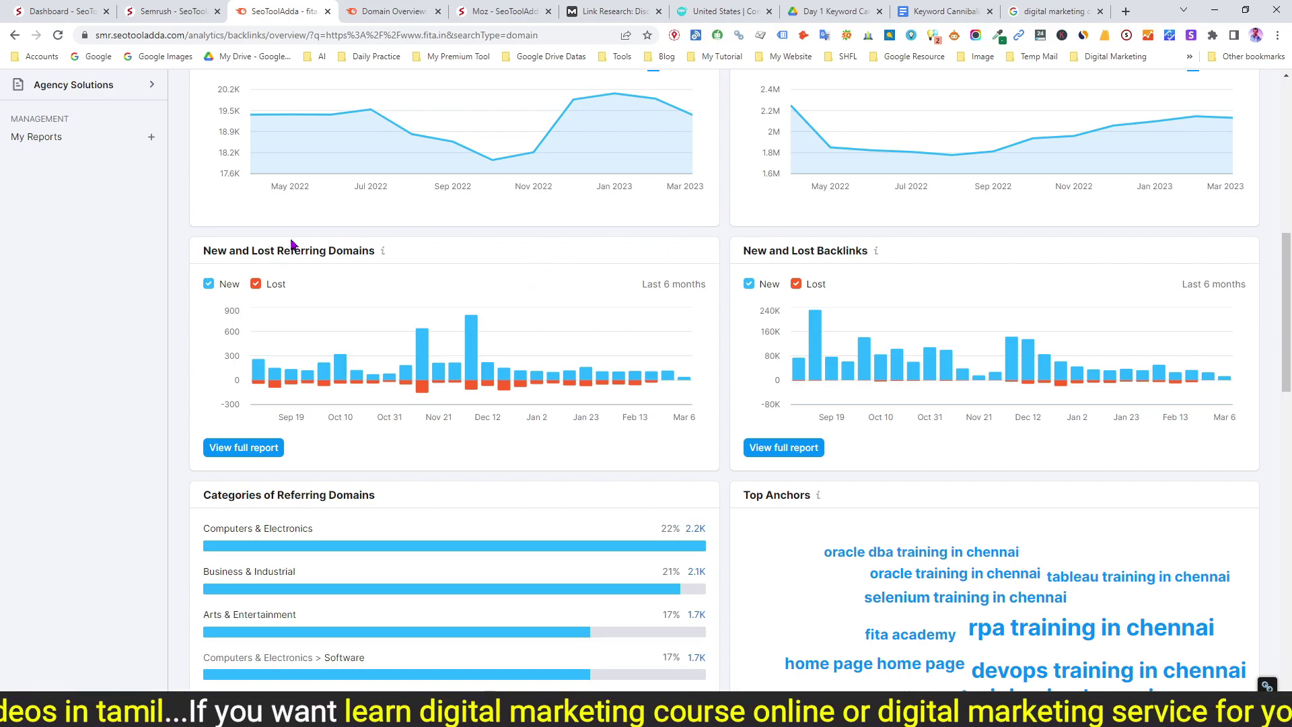
{"action": "left_click", "coordinate": [243, 448]}
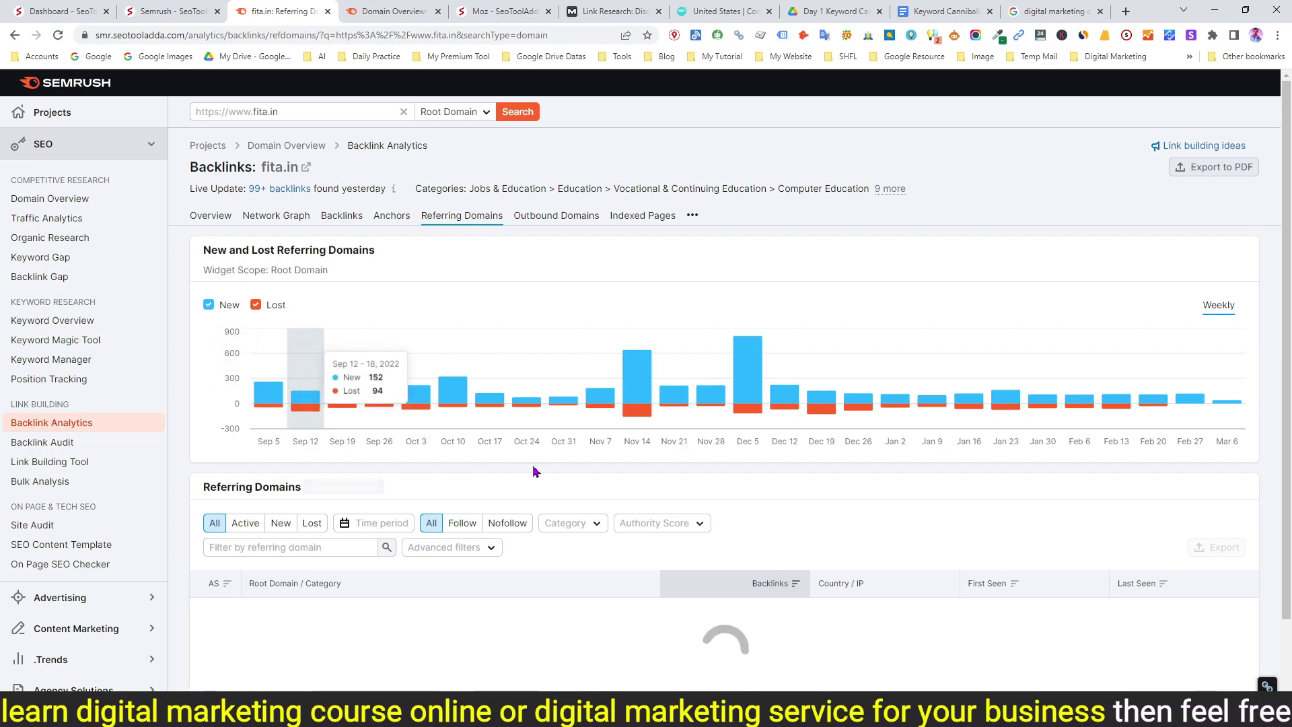
{"action": "scroll", "coordinate": [535, 471], "scroll_direction": "down", "scroll_amount": 1}
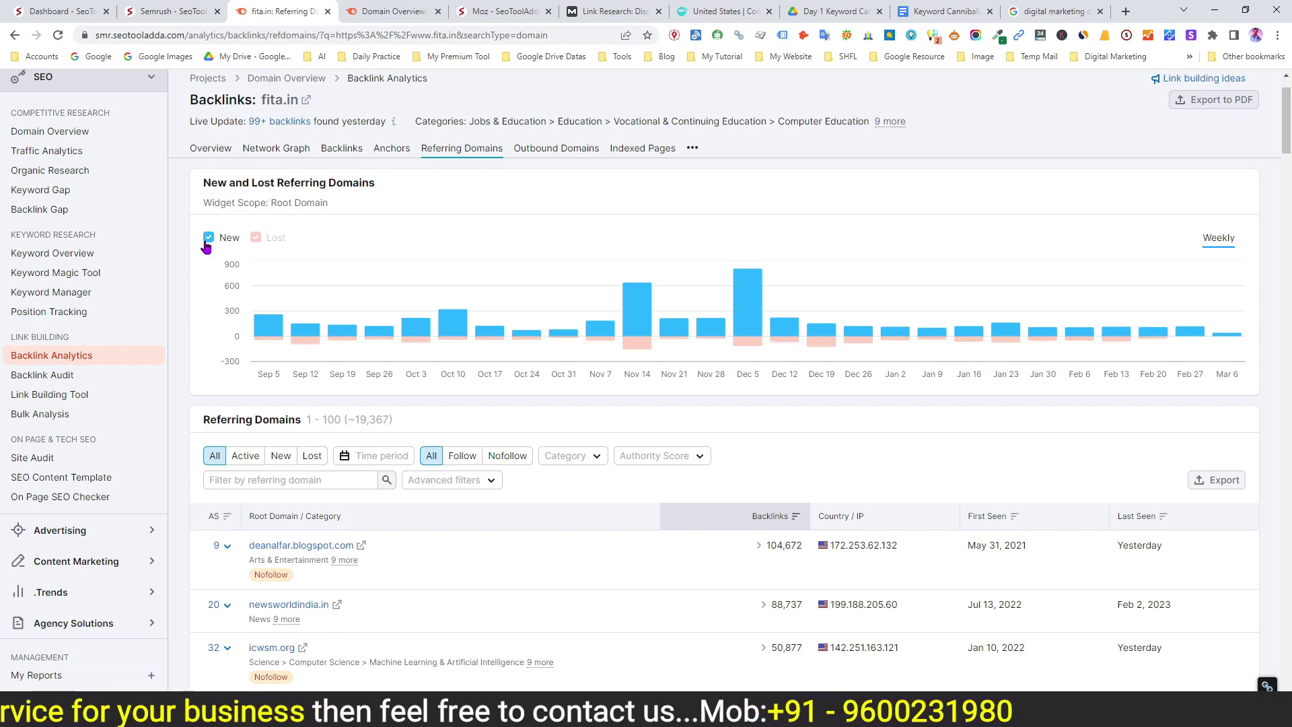
Step: Compare the new and lost series separately in the referring domains chart, then leave only New displayed
{"action": "left_click", "coordinate": [257, 239]}
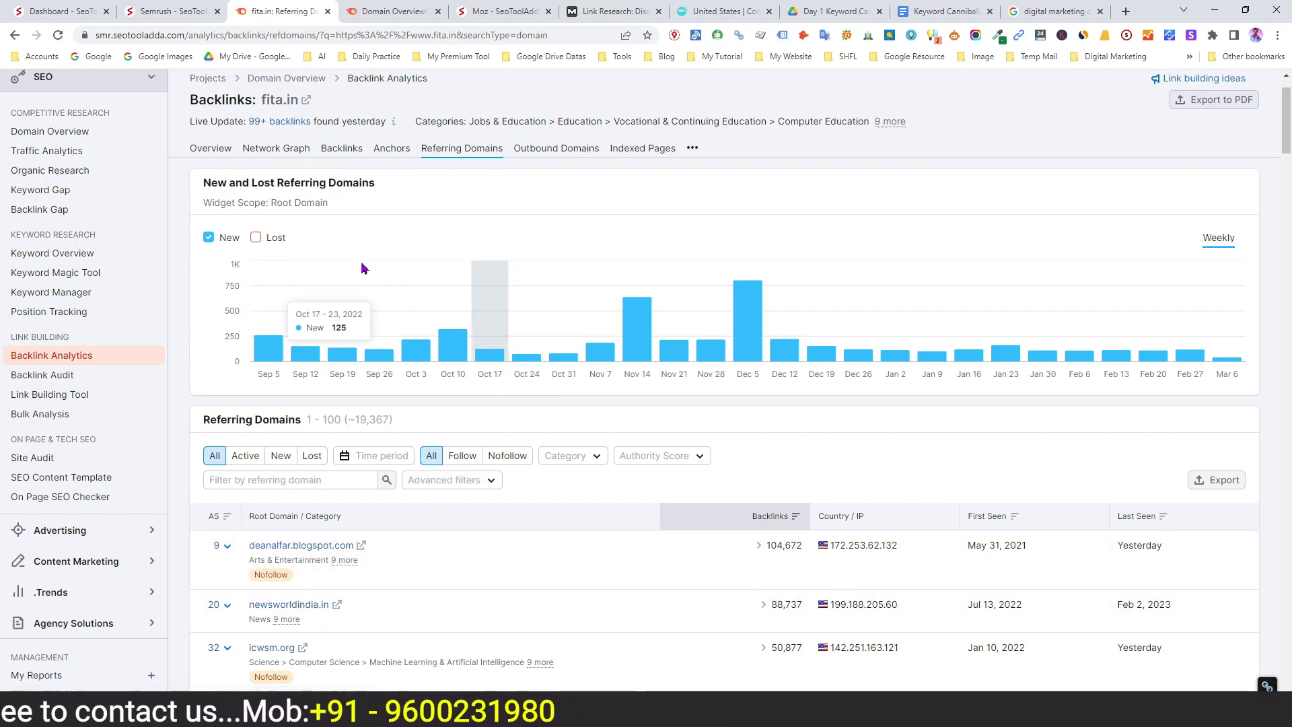
{"action": "left_click", "coordinate": [256, 240]}
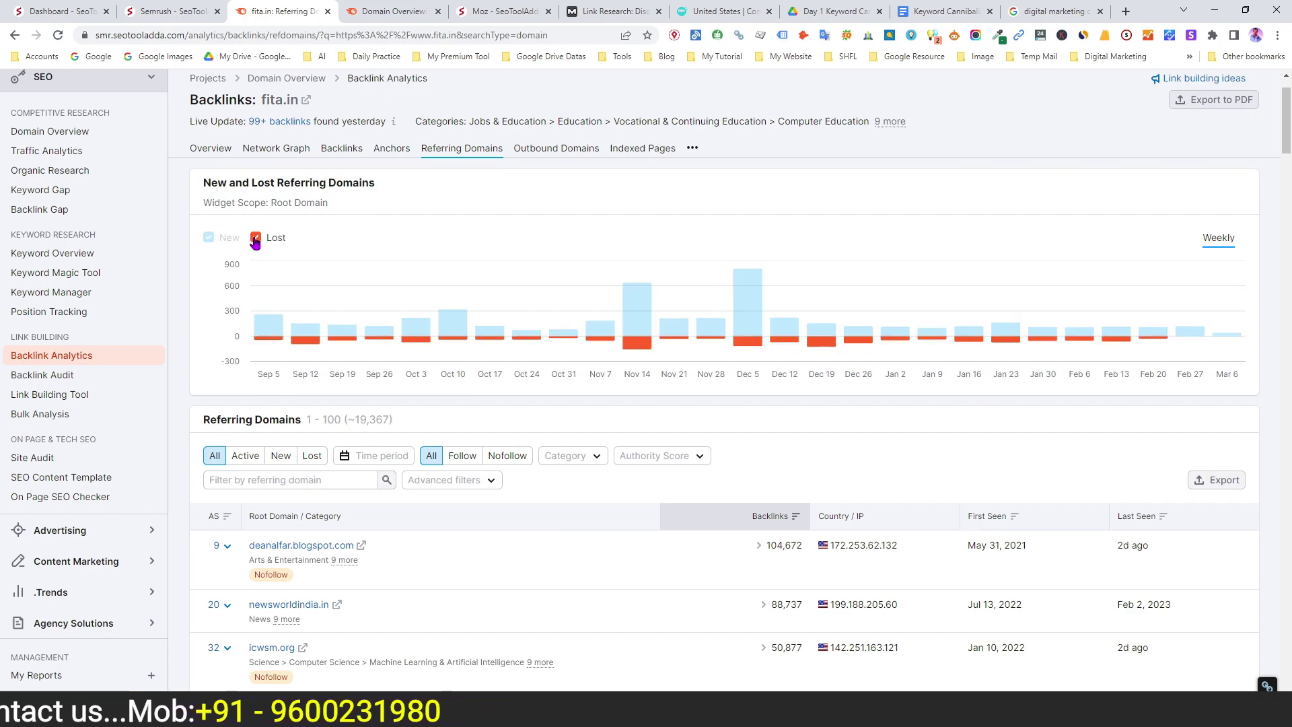
{"action": "left_click", "coordinate": [208, 239]}
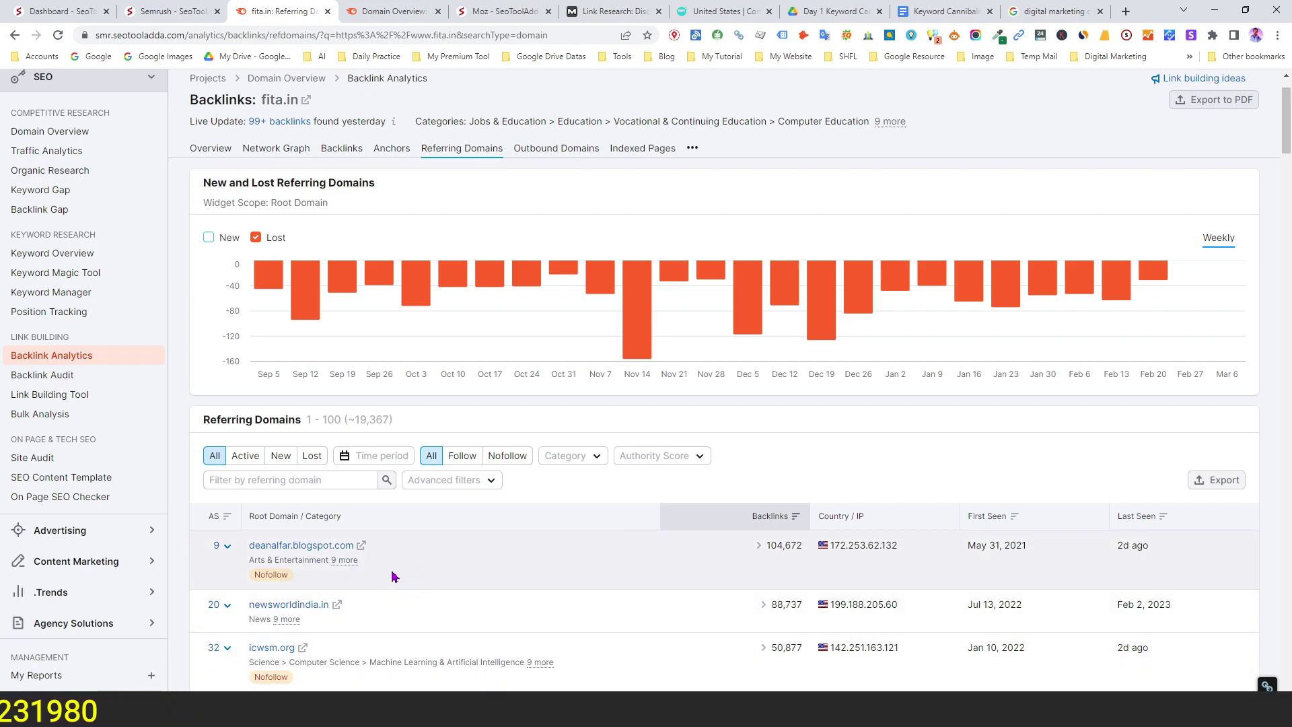
{"action": "mouse_move", "coordinate": [415, 288]}
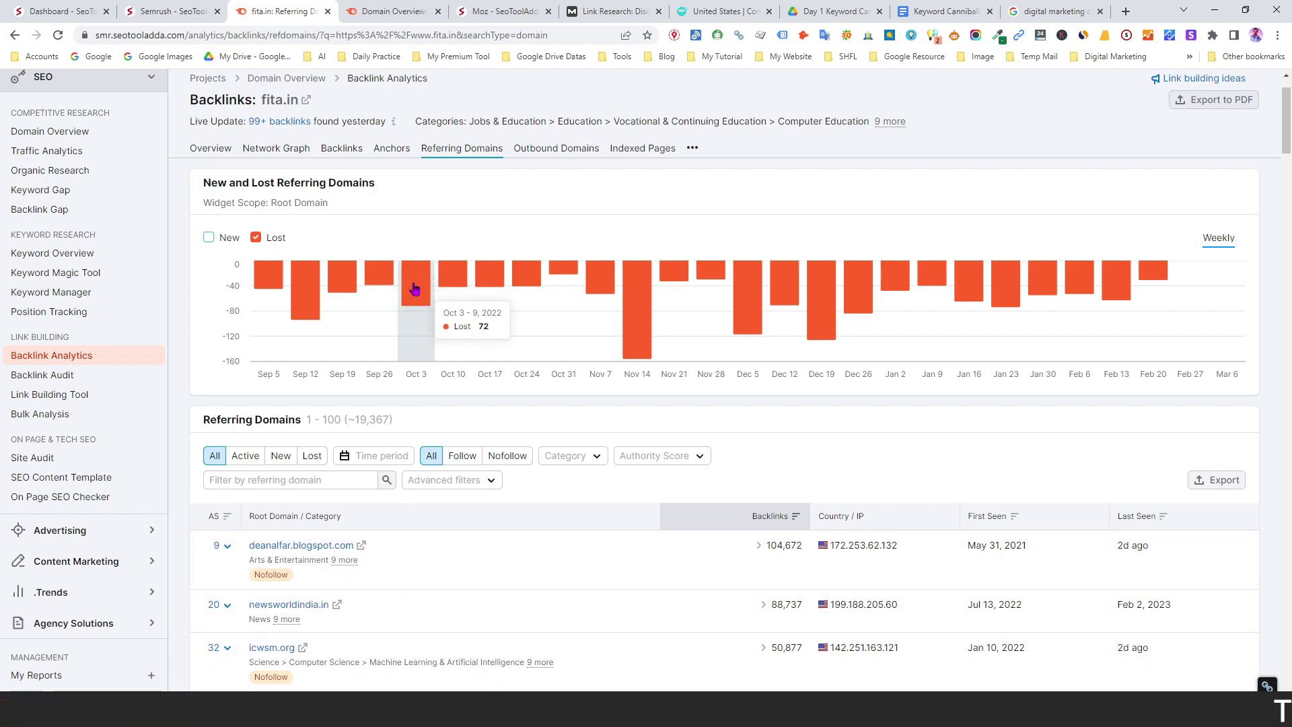
{"action": "left_click", "coordinate": [209, 237]}
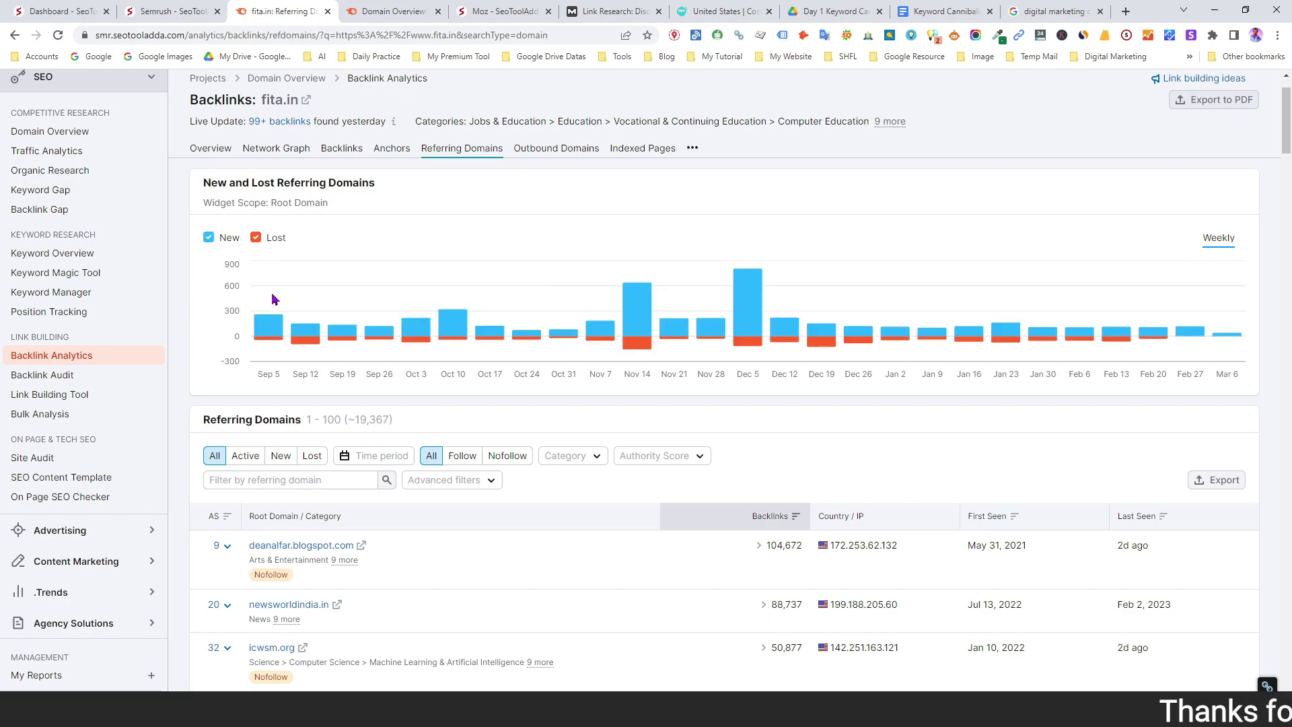
{"action": "left_click", "coordinate": [256, 237]}
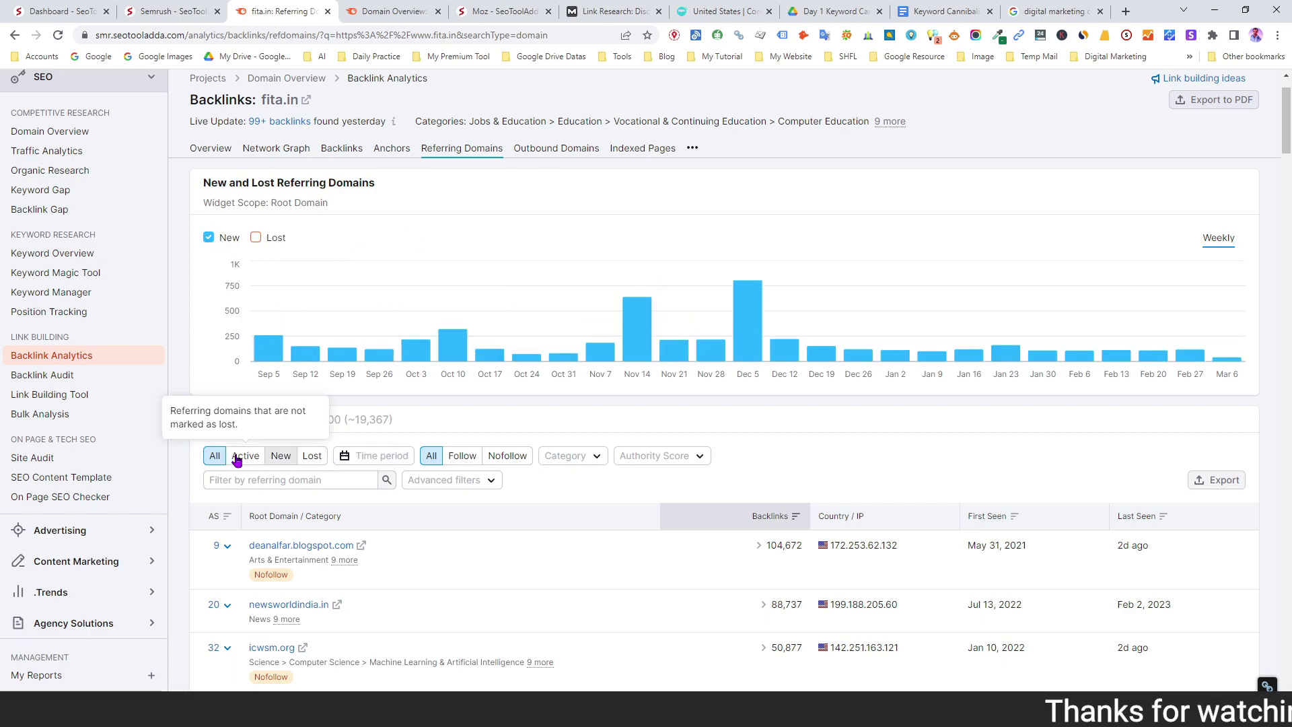
Step: Filter the Referring Domains table to new domains acquired from February 1 to 28, 2023
{"action": "left_click", "coordinate": [280, 463]}
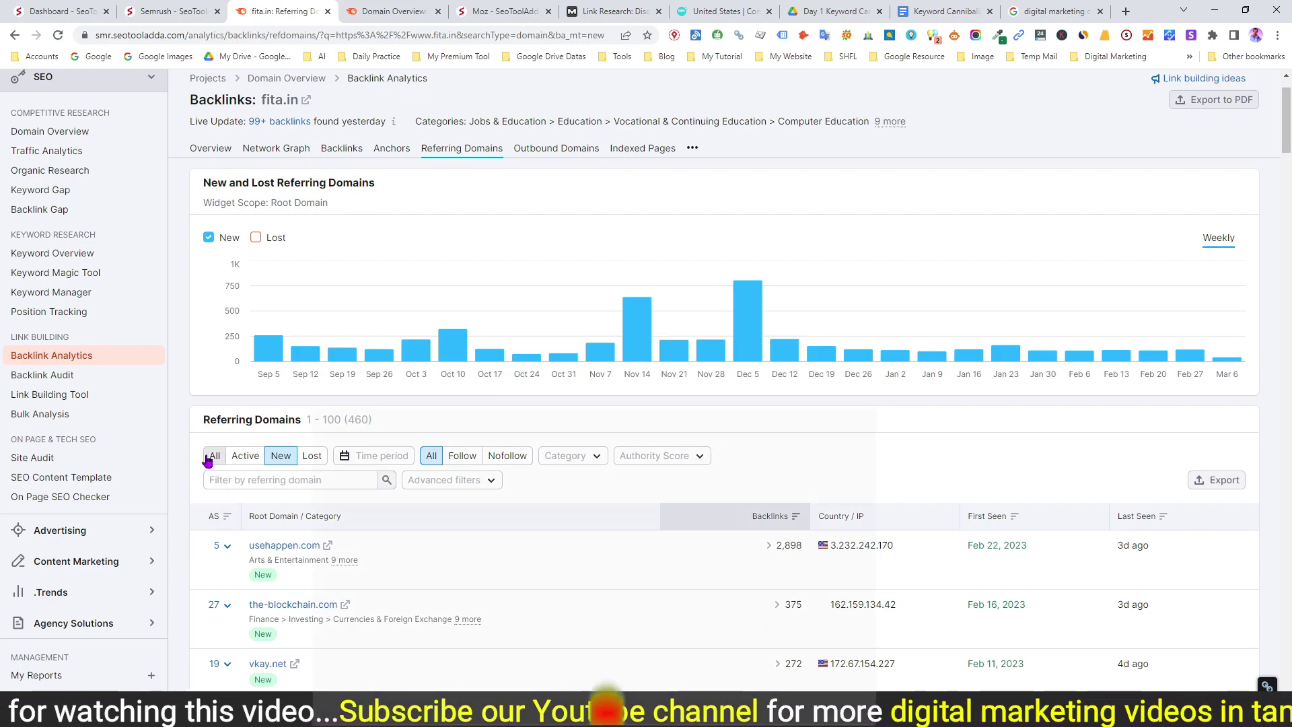
{"action": "left_click", "coordinate": [369, 462]}
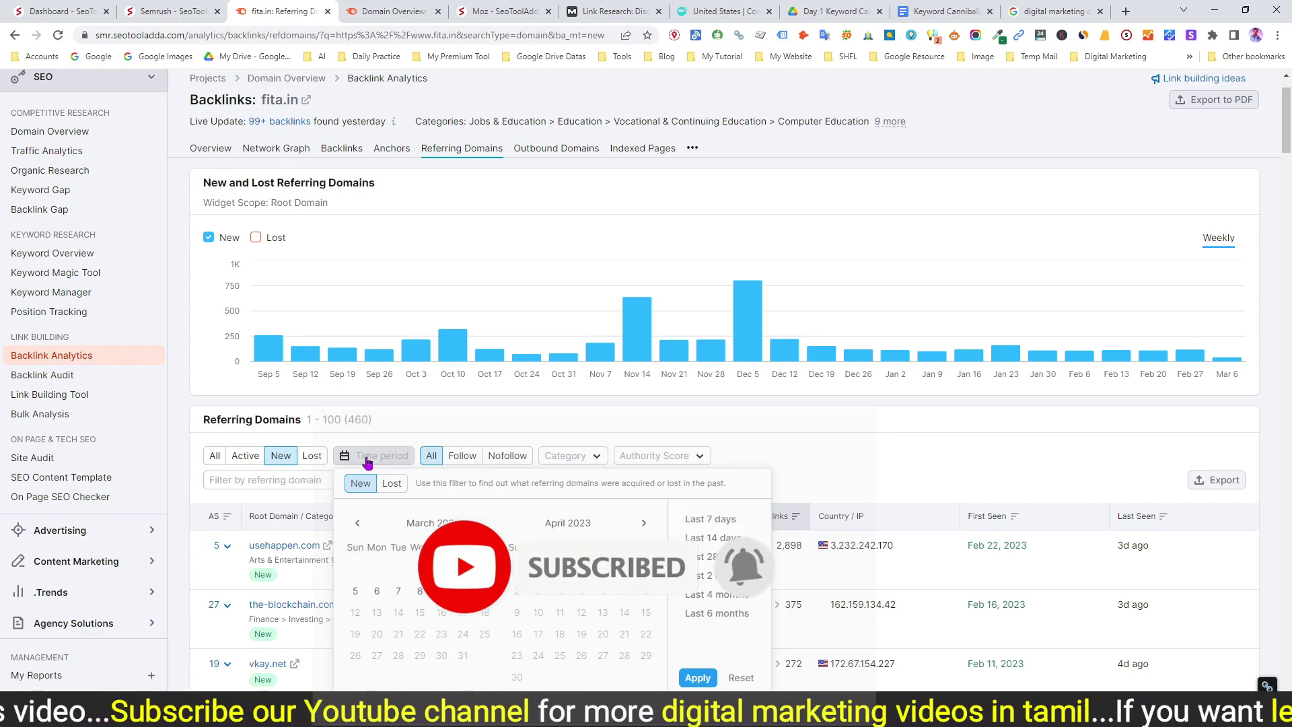
{"action": "left_click", "coordinate": [358, 523]}
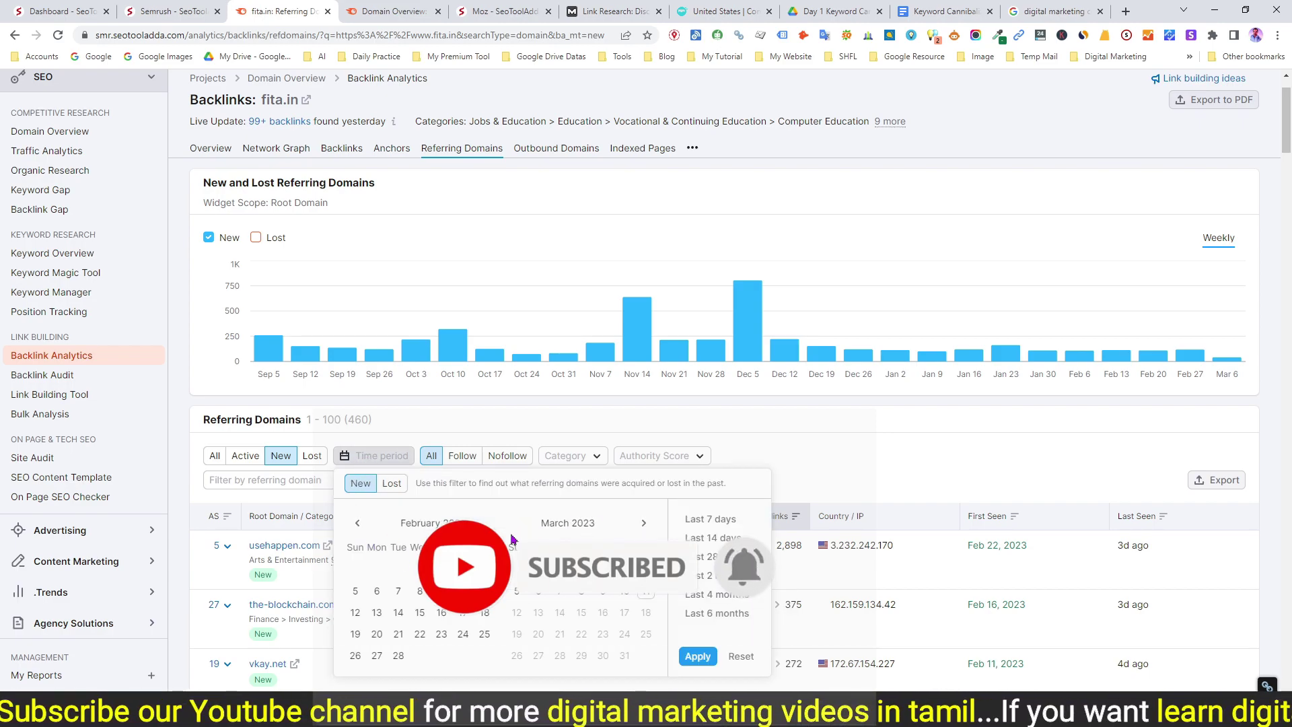
{"action": "left_click", "coordinate": [418, 571]}
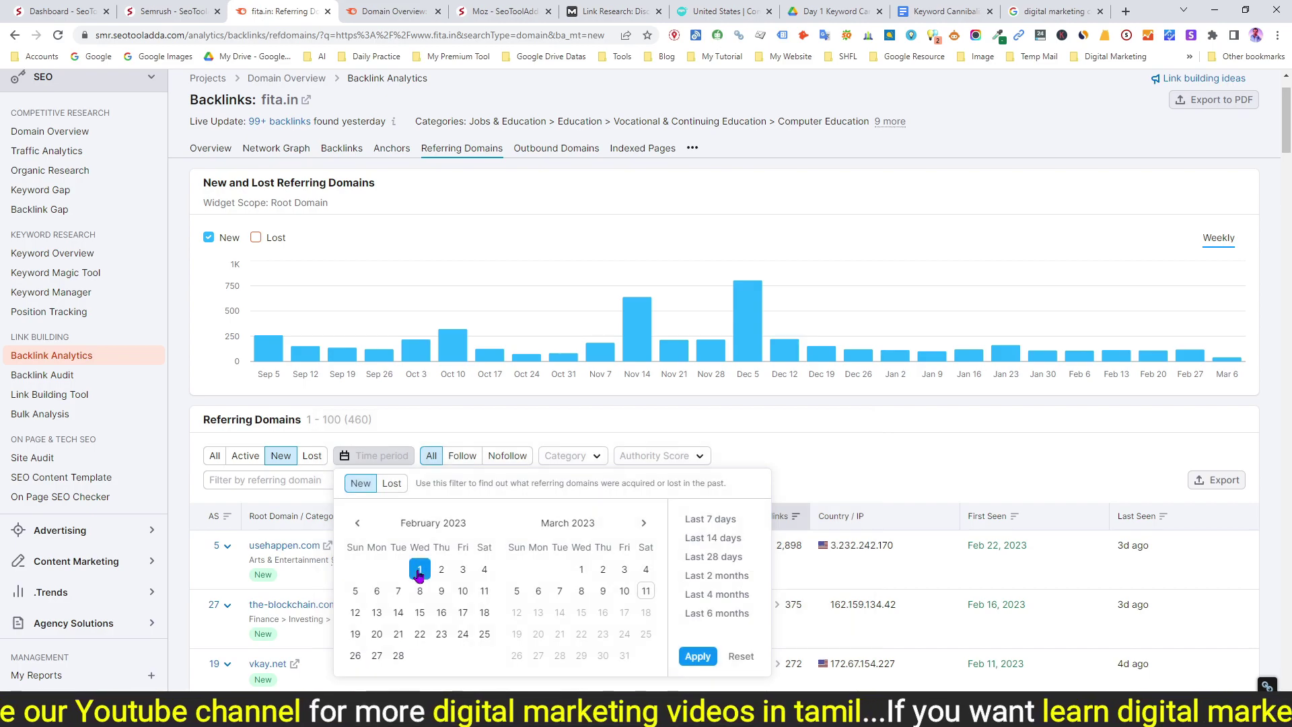
{"action": "left_click", "coordinate": [399, 657]}
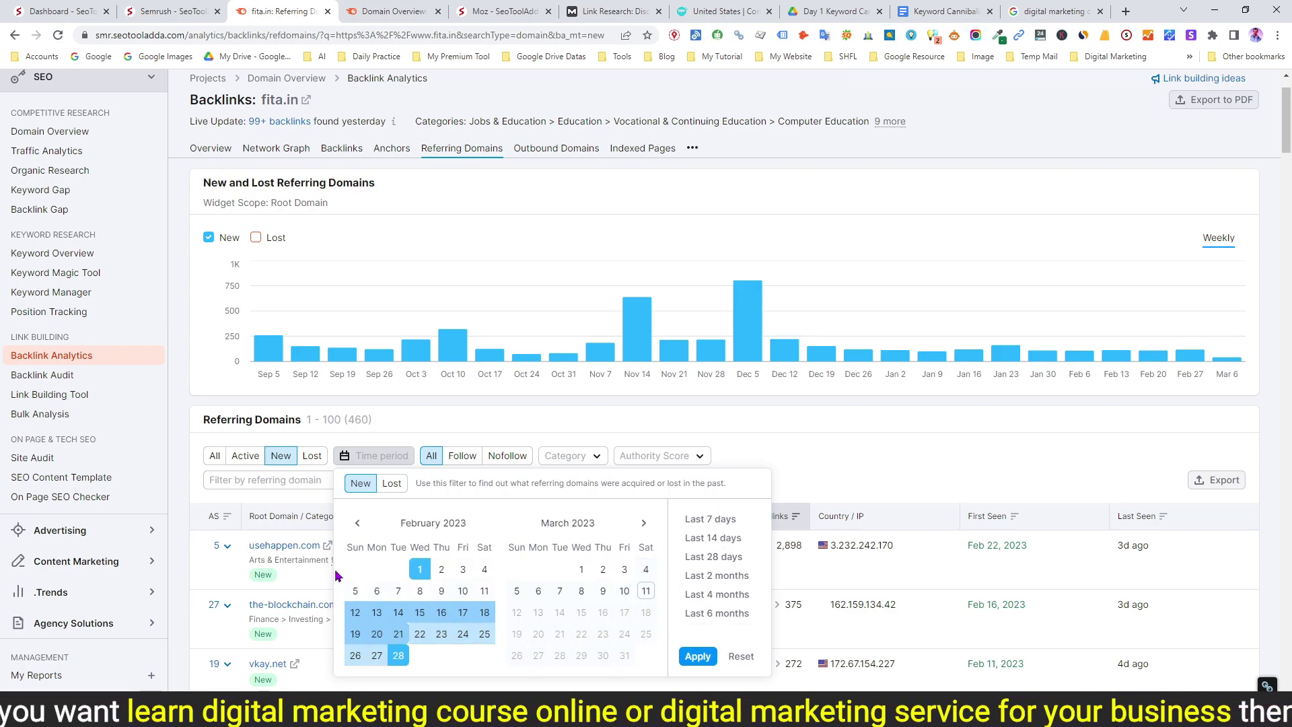
{"action": "left_click", "coordinate": [696, 657]}
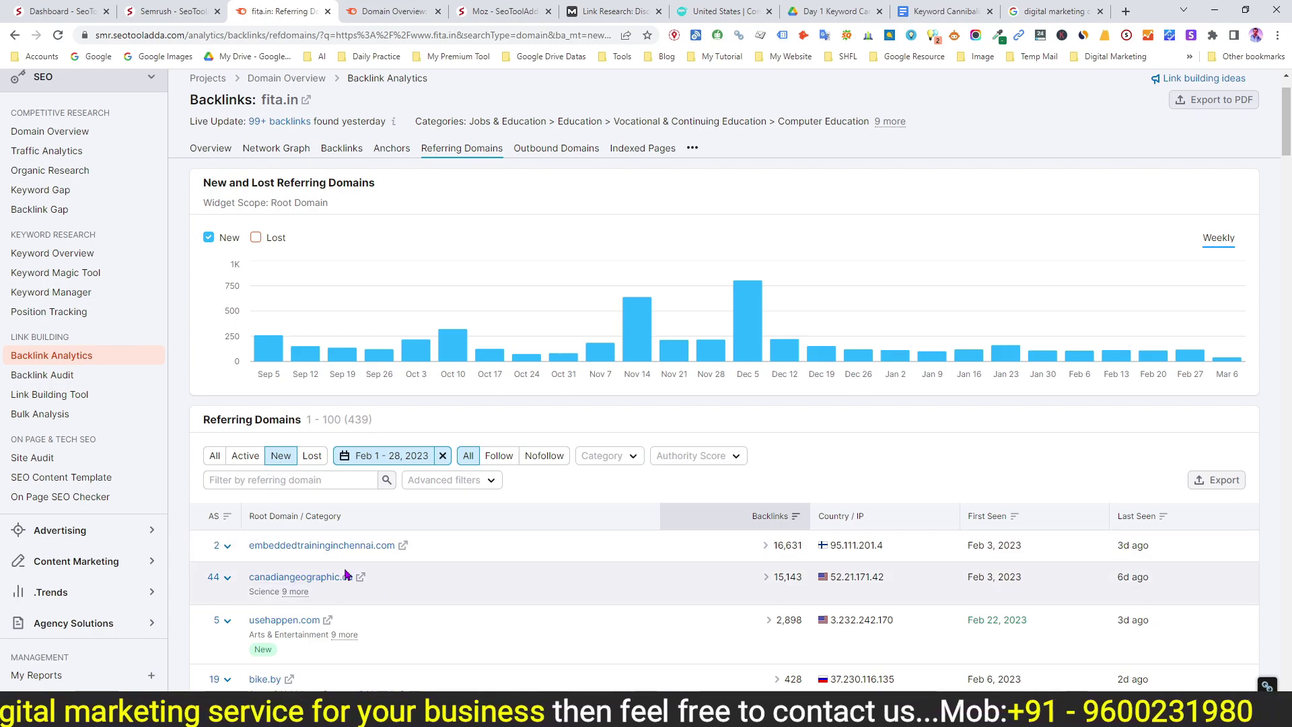
Step: Expand the backlinks of embeddedtraininginchennai.com and examine their source pages, anchors and target URLs
{"action": "scroll", "coordinate": [414, 572], "scroll_direction": "down", "scroll_amount": 1}
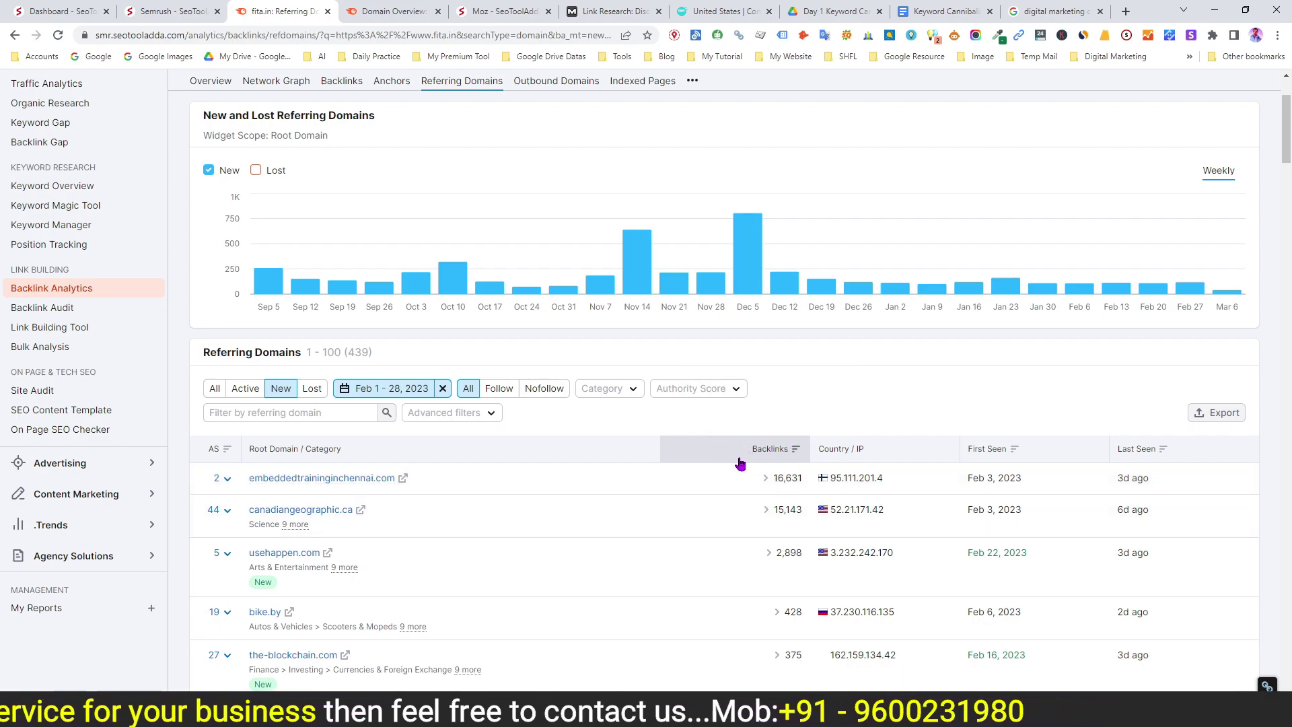
{"action": "left_click", "coordinate": [765, 479]}
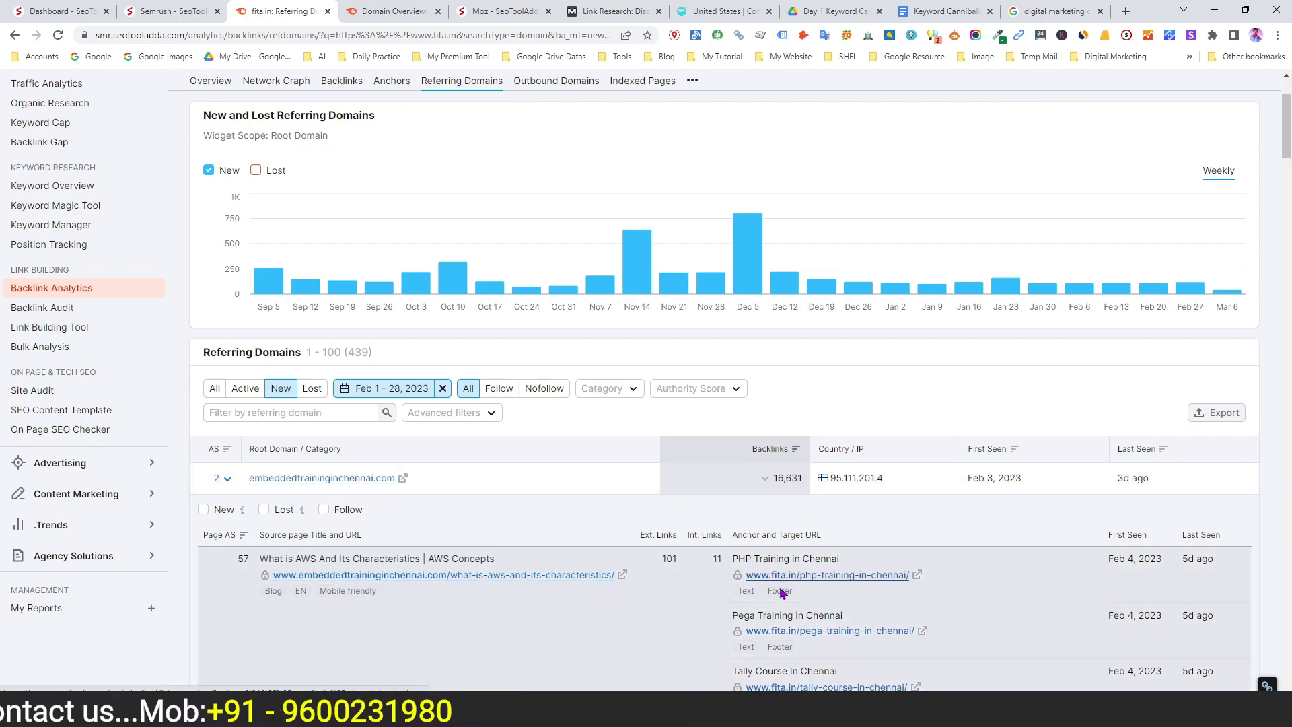
{"action": "scroll", "coordinate": [786, 619], "scroll_direction": "down", "scroll_amount": 2}
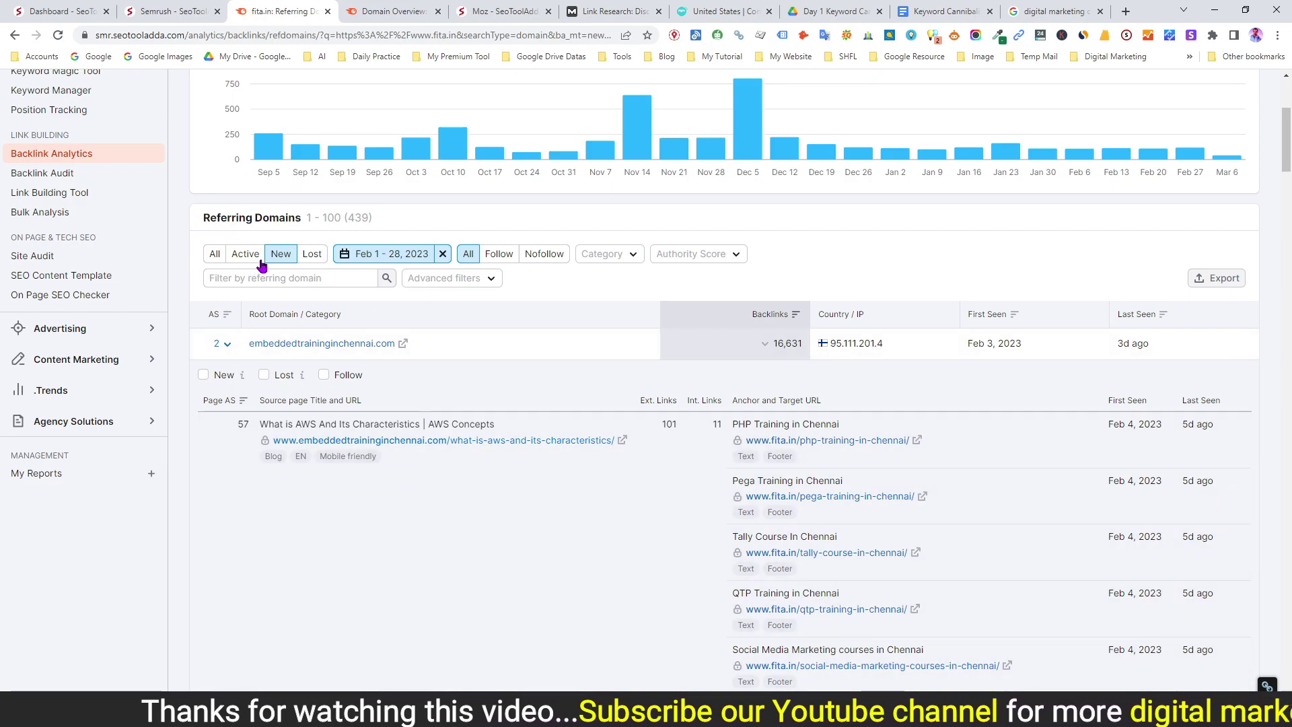
Step: Filter the Referring Domains table to lost domains and expand the backlinks of other-n-other.blogspot.com to inspect their link labels
{"action": "left_click", "coordinate": [312, 254]}
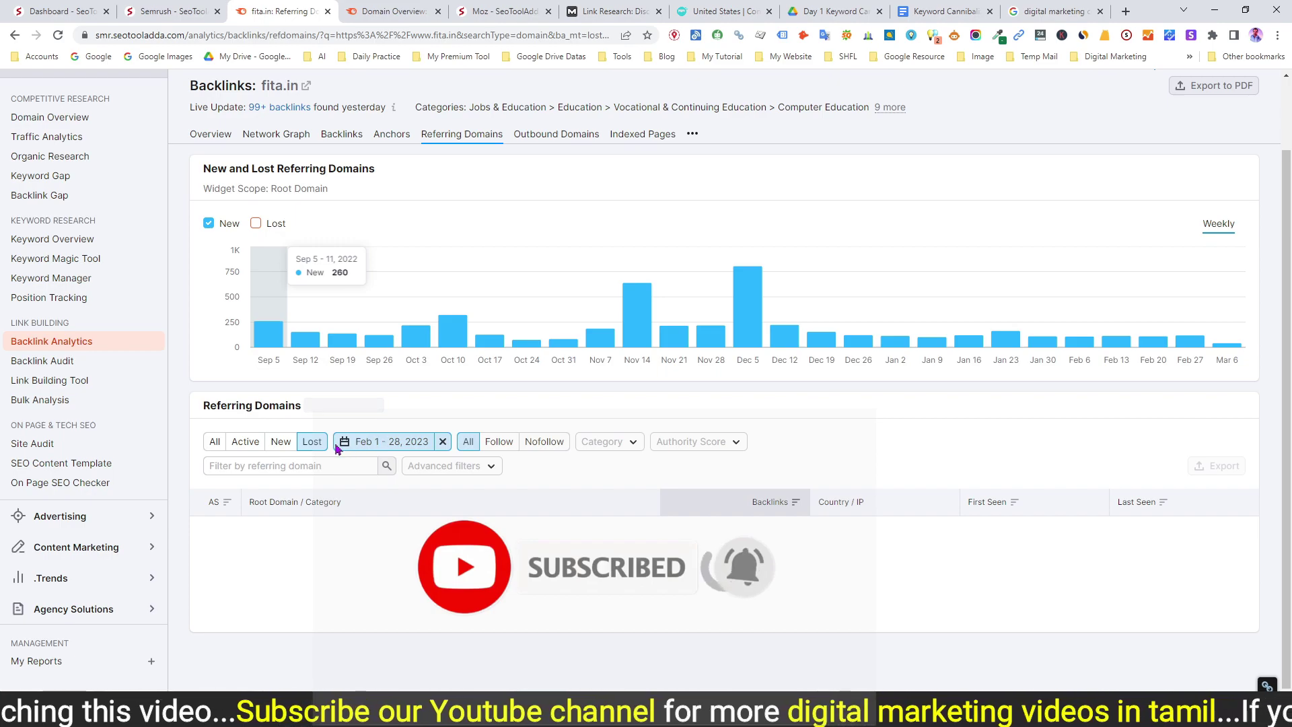
{"action": "scroll", "coordinate": [350, 438], "scroll_direction": "down", "scroll_amount": 3}
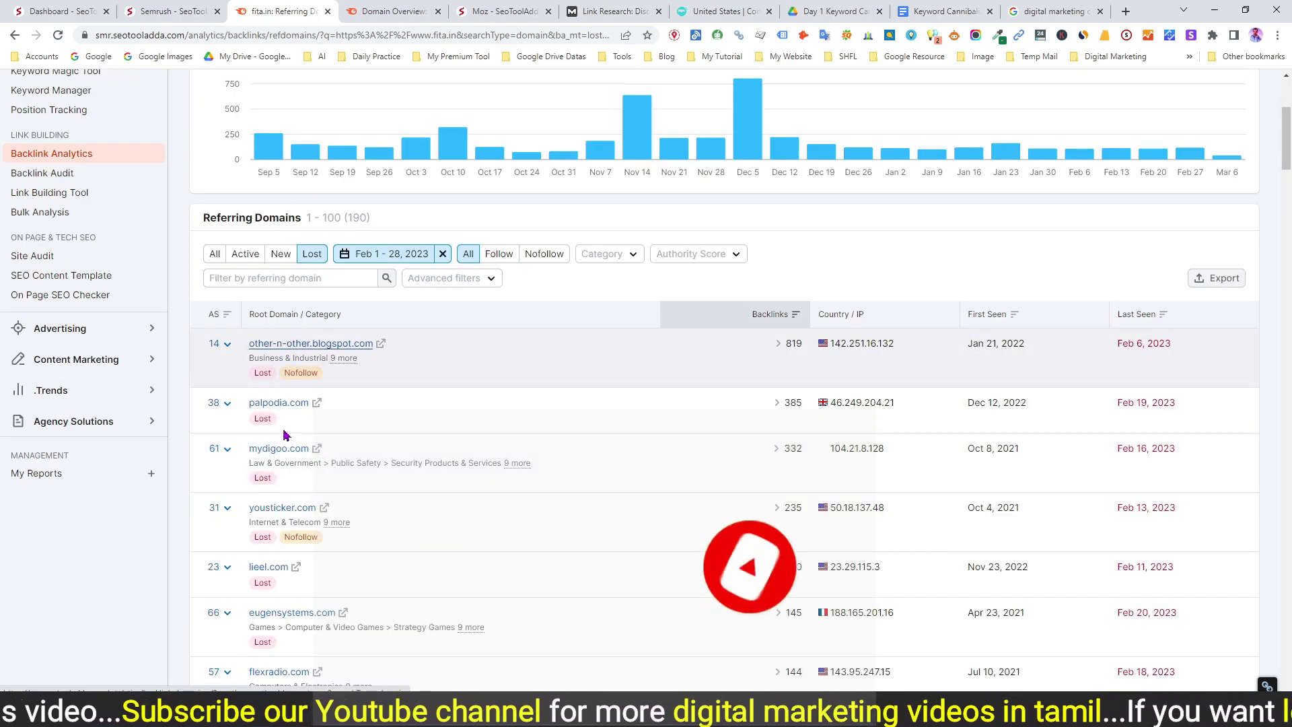
{"action": "left_click", "coordinate": [777, 345]}
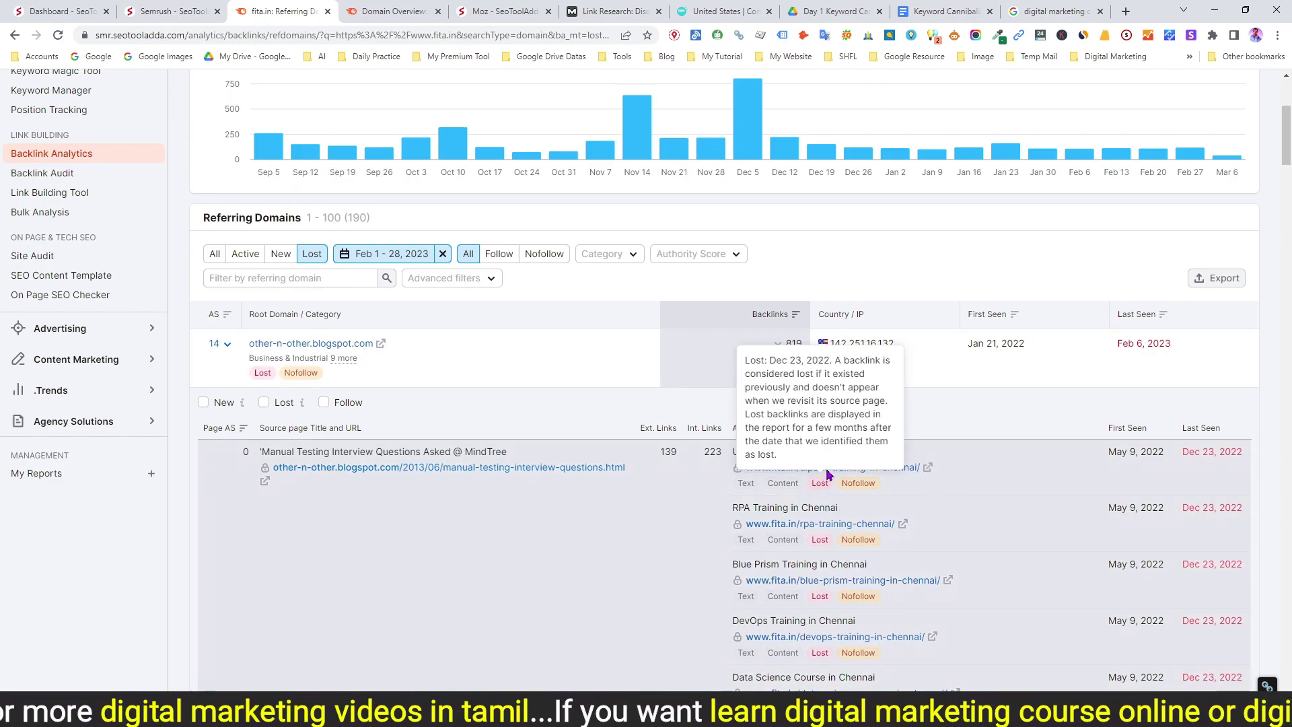
{"action": "mouse_move", "coordinate": [840, 483]}
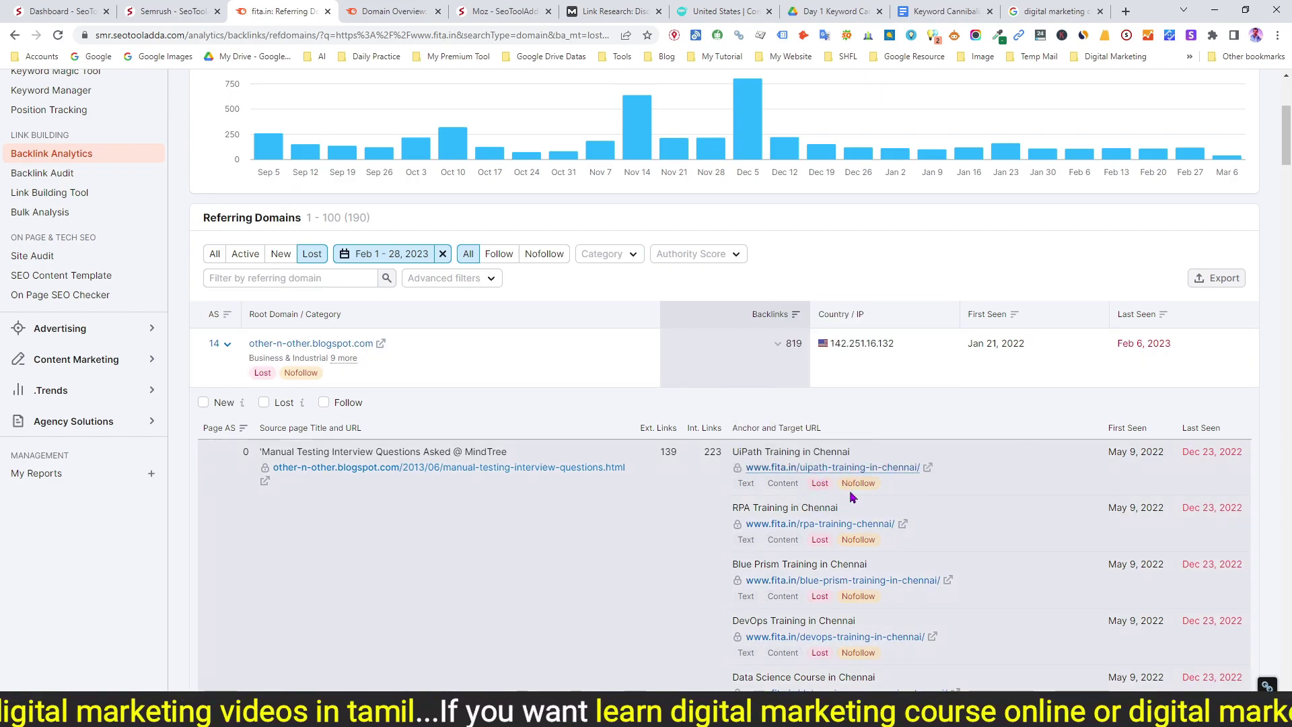